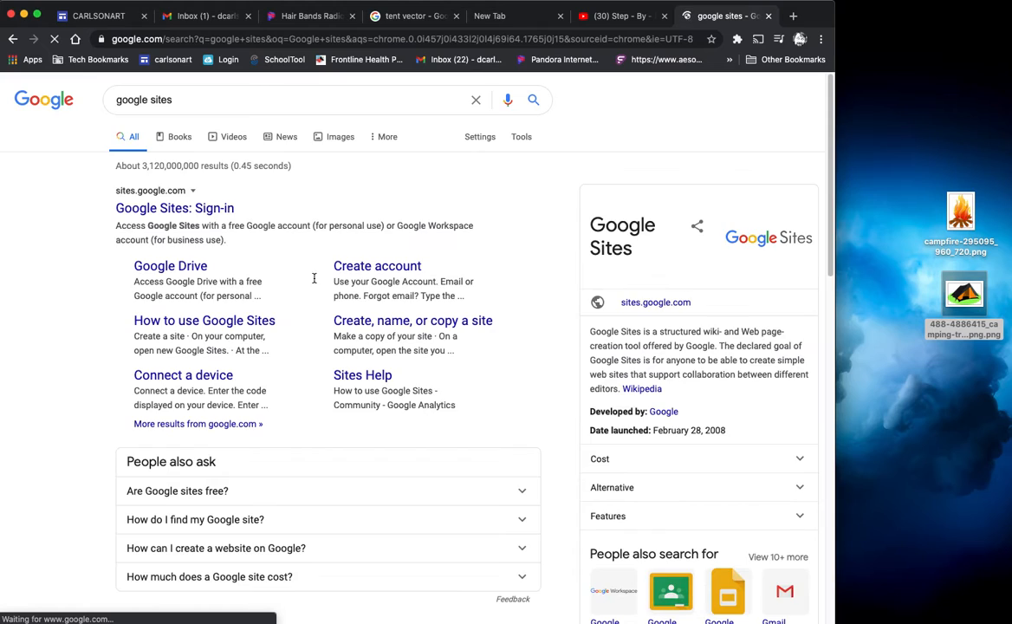
Open Google Sites from the search results and open the "Digital Graphics web design" site from the recent sites.
left_click(220, 208)
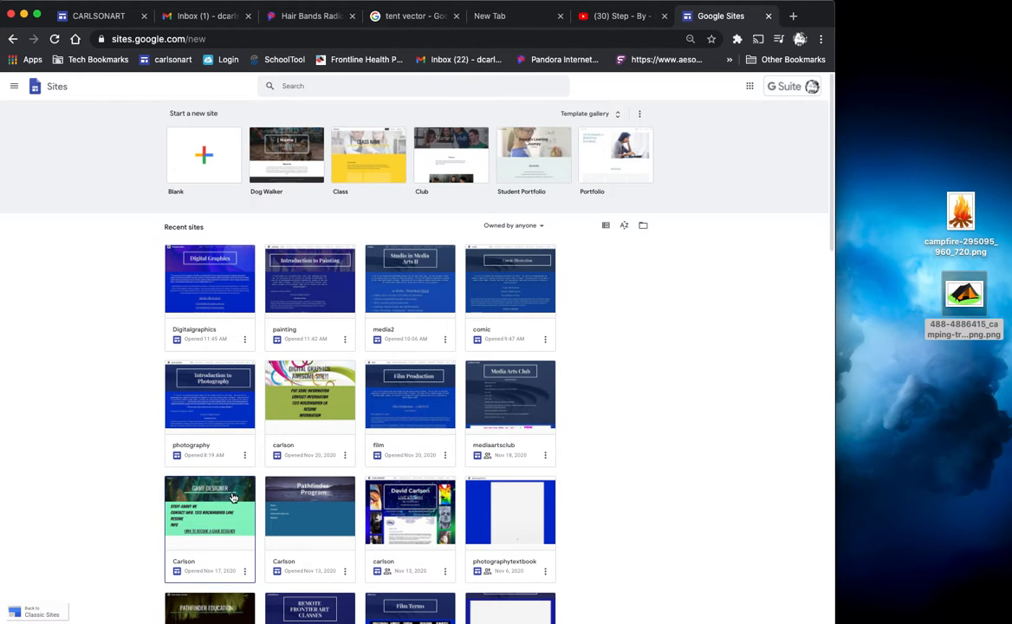
scroll(291, 505, "down", 10)
scroll(291, 505, "up", 6)
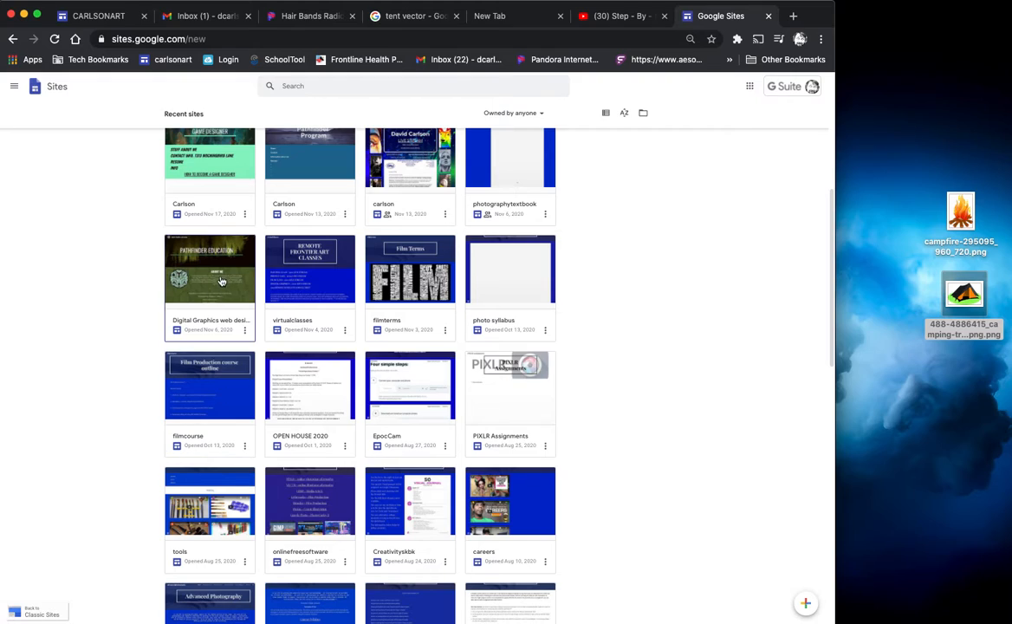
left_click(221, 280)
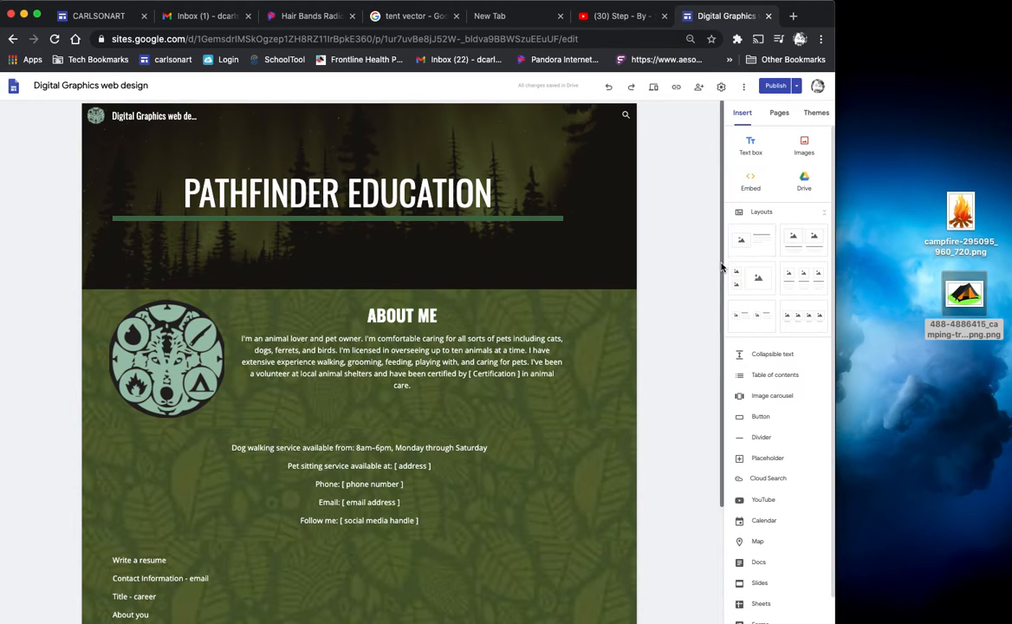
scroll(724, 295, "down", 2)
scroll(724, 295, "down", 2)
scroll(727, 260, "up", 4)
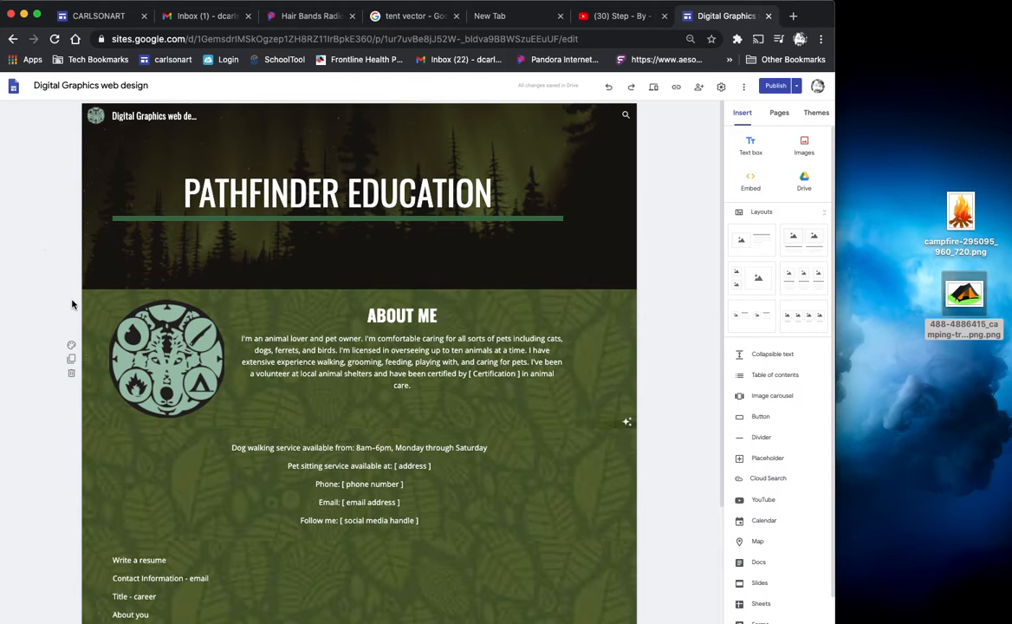
Try removing the wolf logo from the About Me section, and undo the removal.
left_click(177, 321)
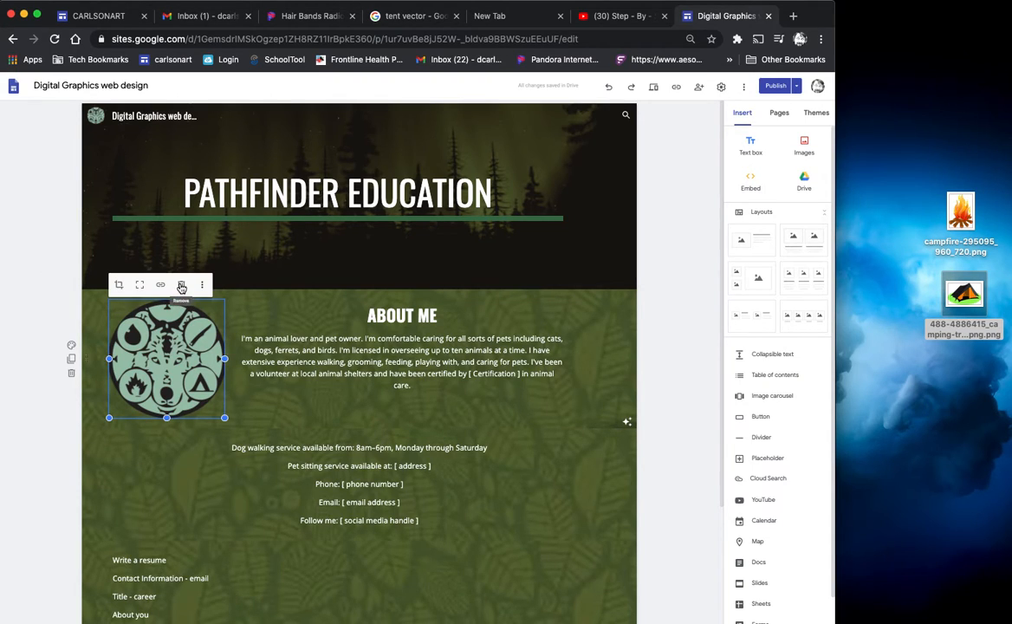
left_click(181, 285)
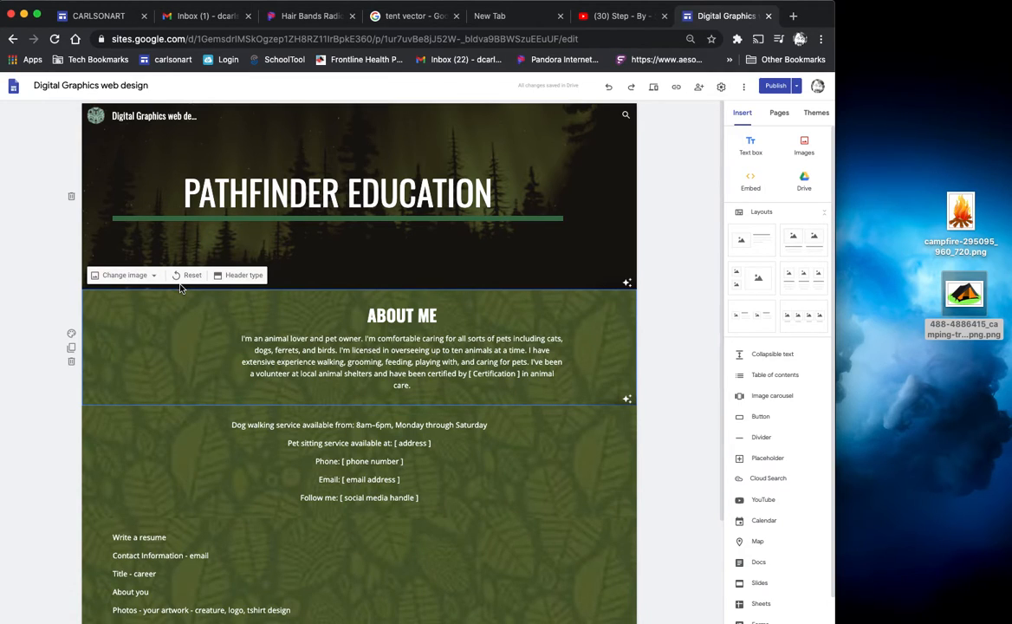
key("super+z")
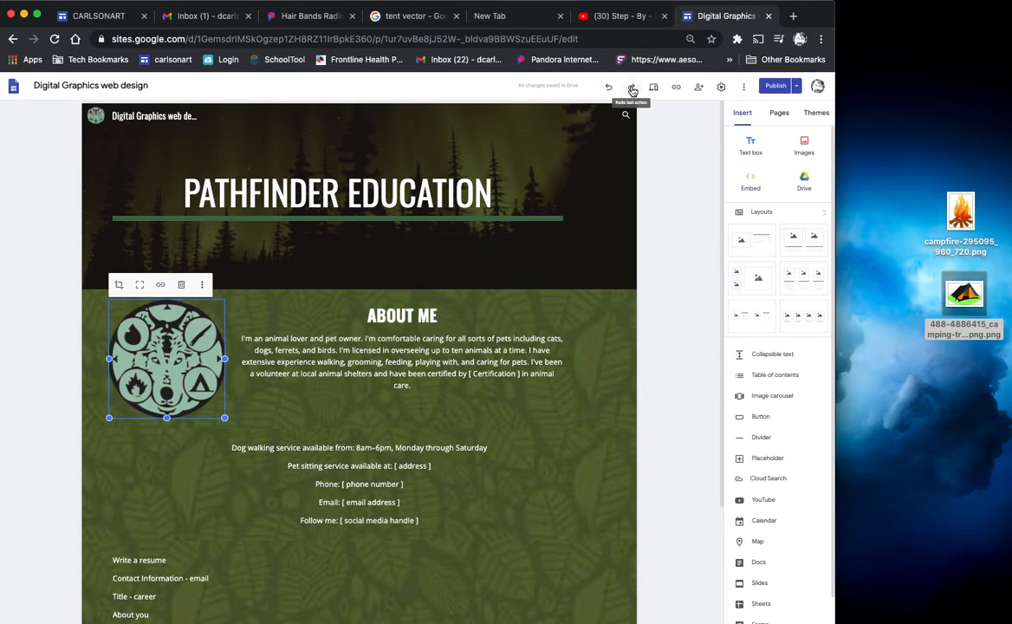
left_click(677, 203)
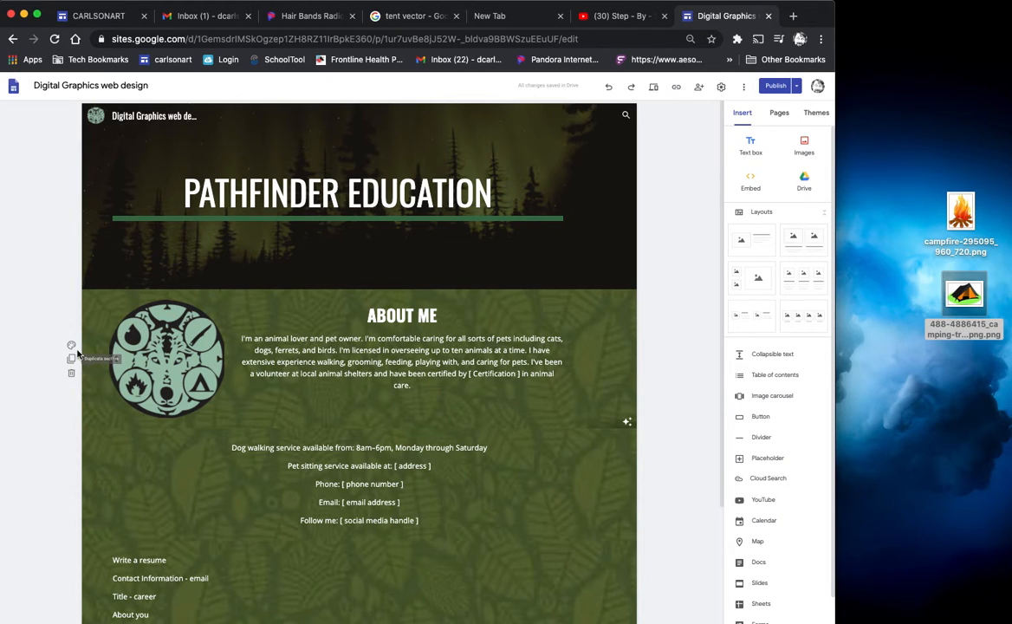
Look at the image choices for the About Me section's background.
left_click(73, 348)
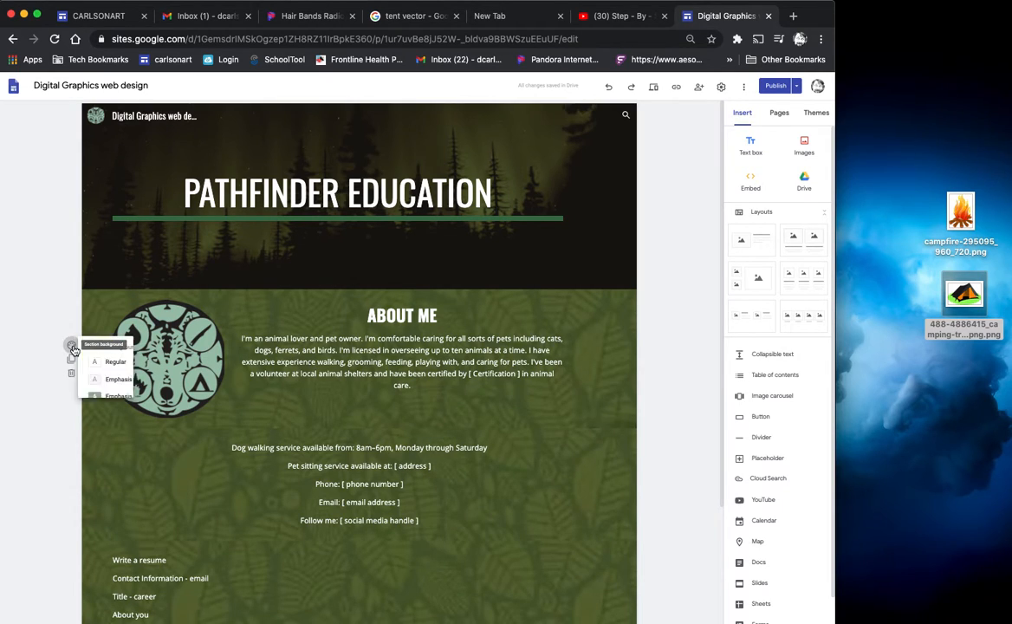
mouse_move(144, 416)
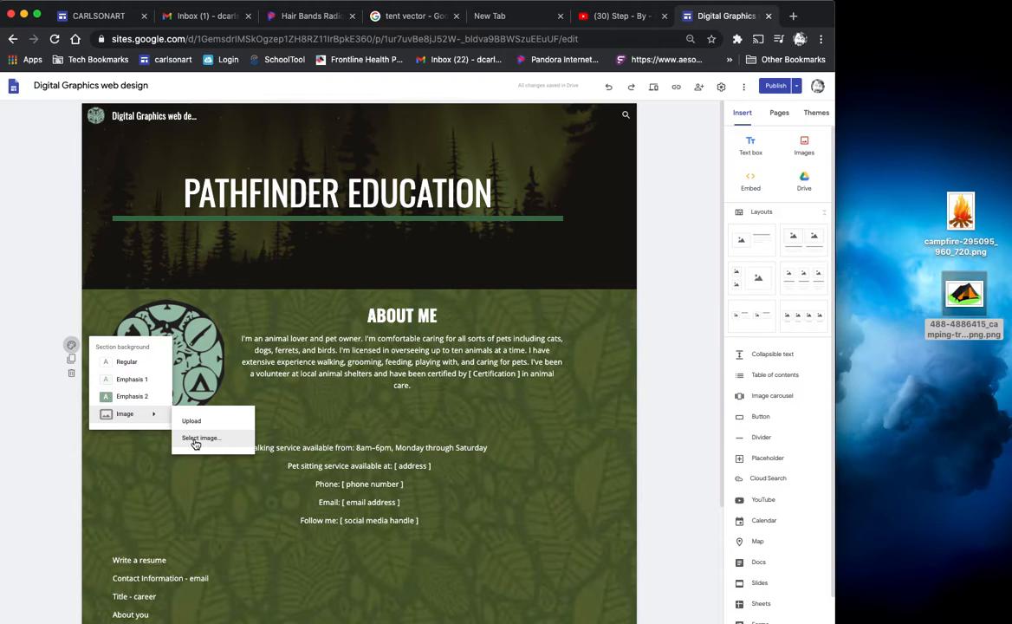
left_click(32, 268)
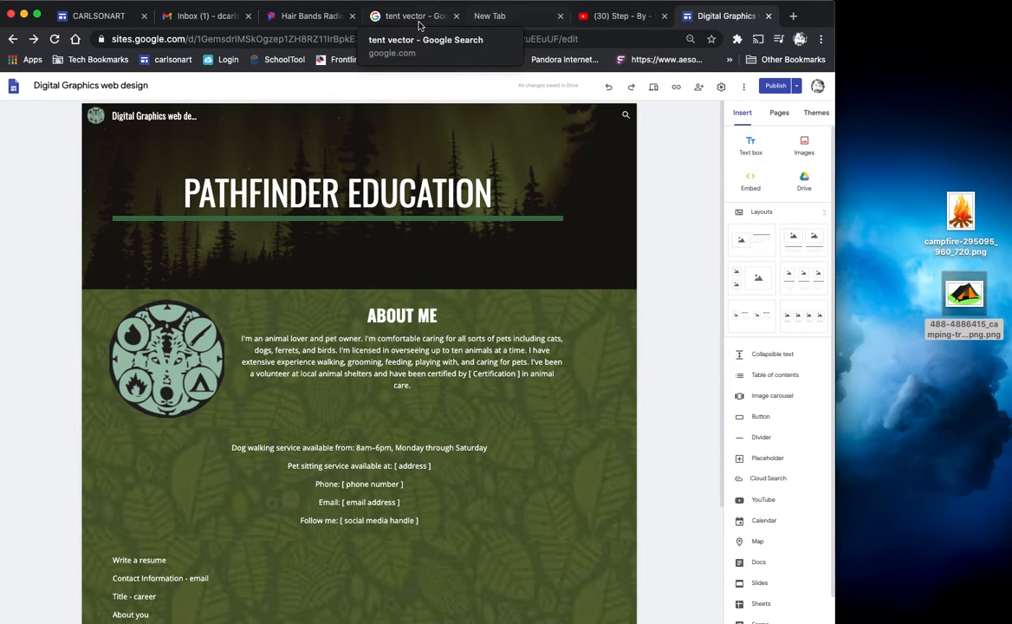
Switch to the tent vector image search and return to the Google home page.
left_click(411, 18)
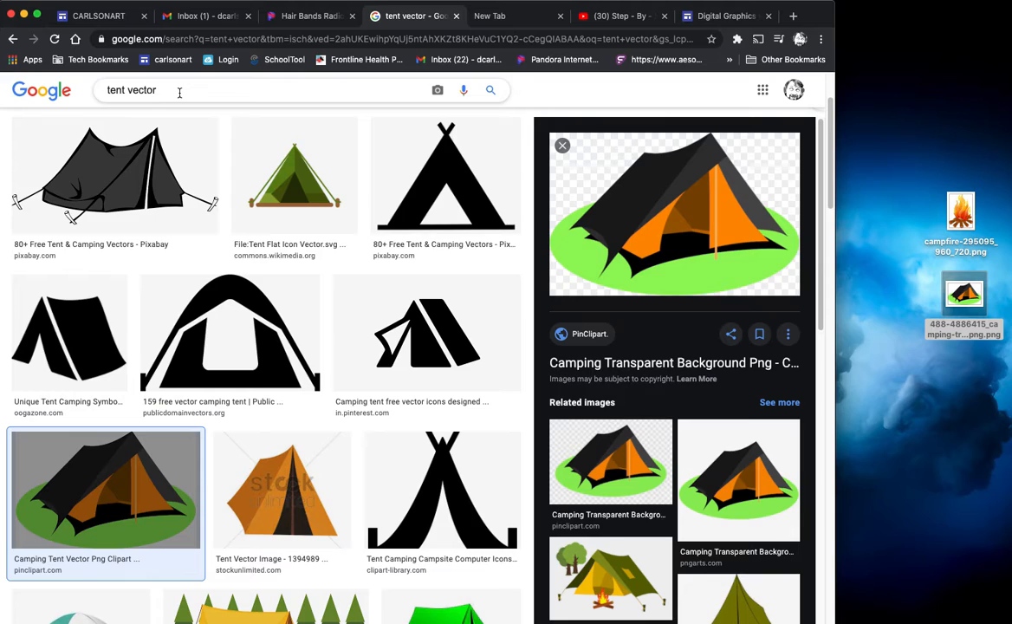
left_click(306, 86)
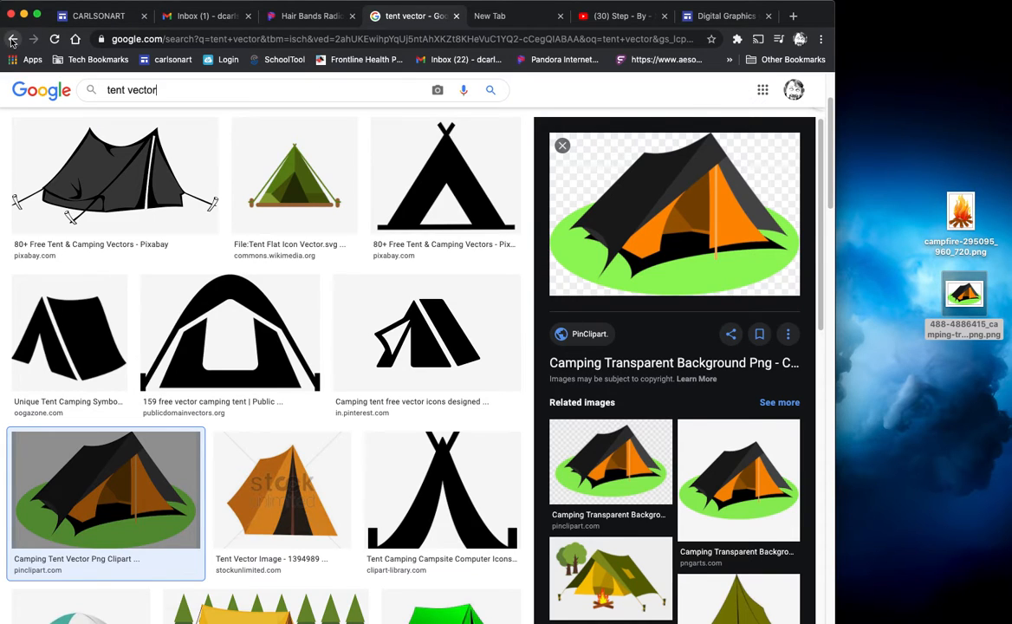
left_click(12, 40)
left_click(12, 40)
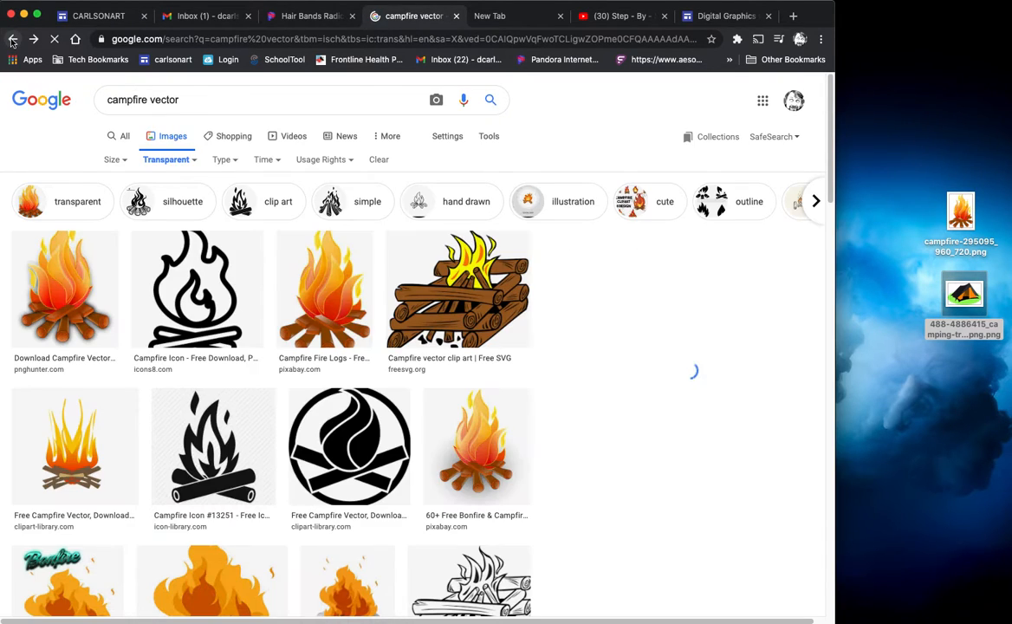
left_click(12, 40)
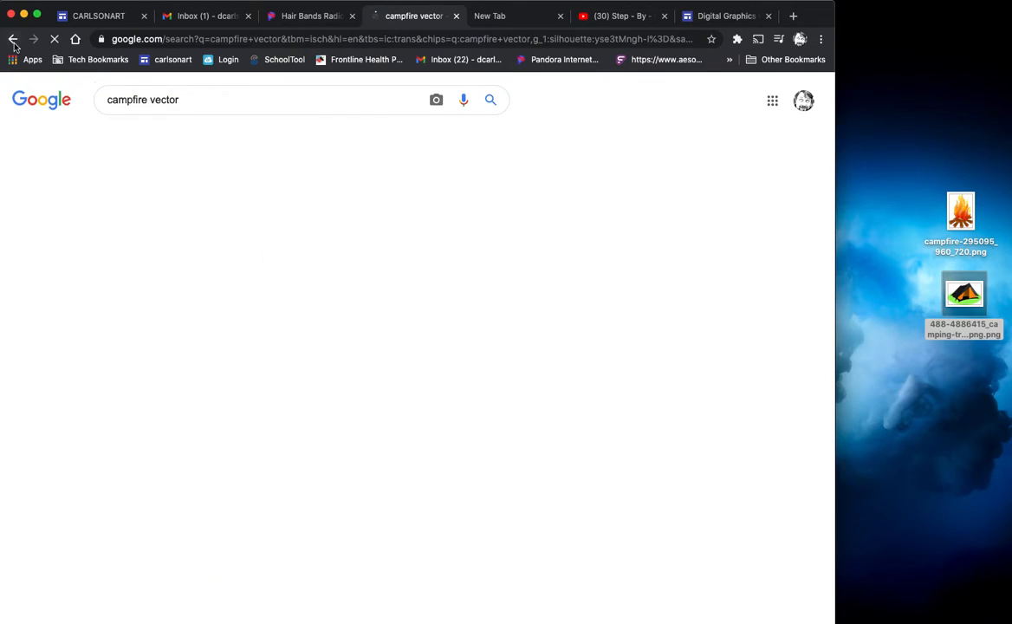
left_click(12, 40)
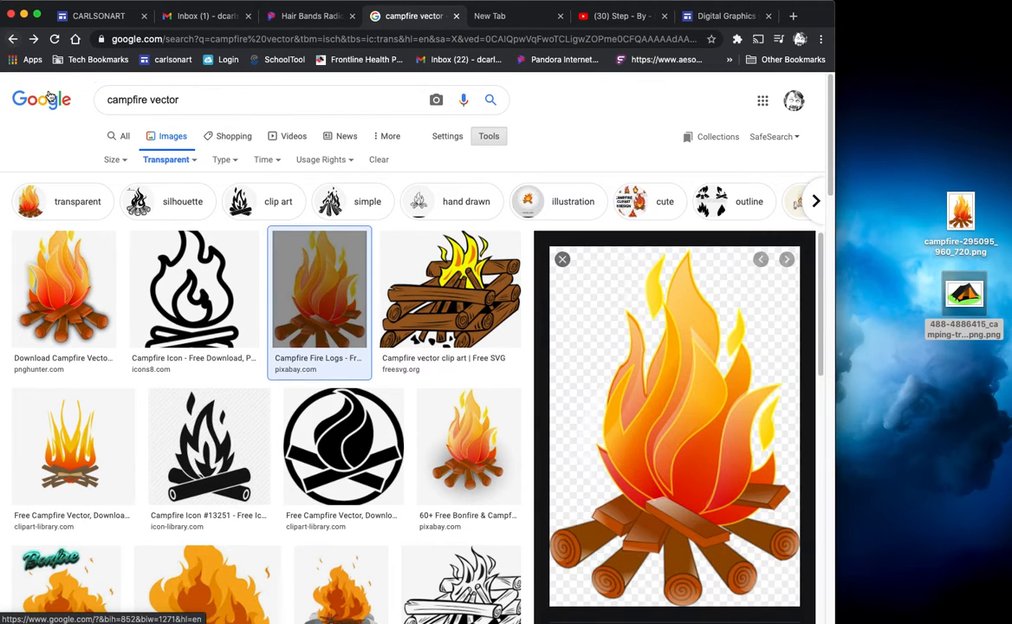
left_click(49, 96)
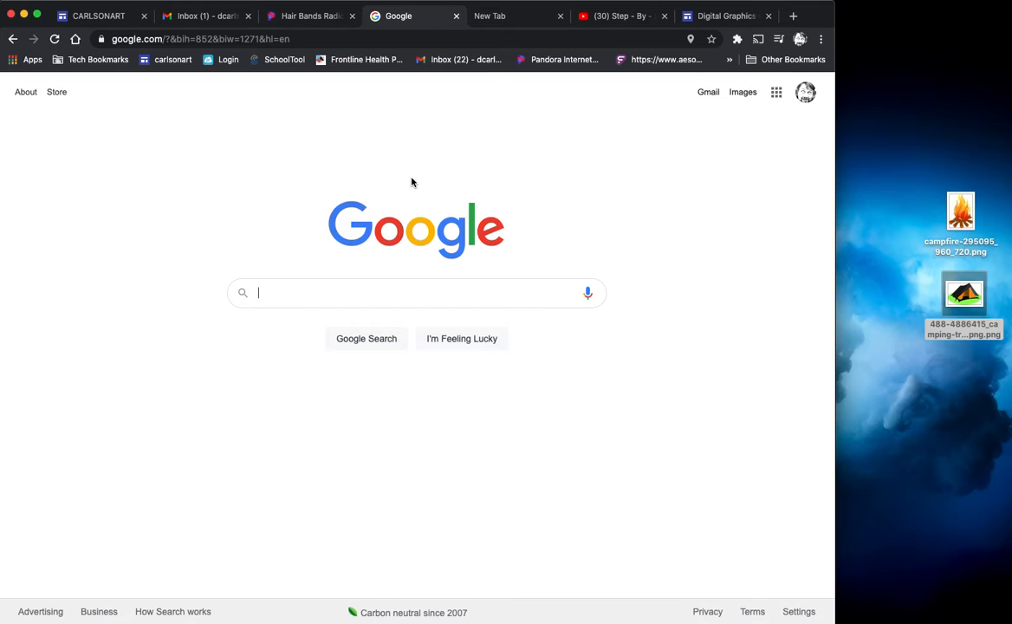
Search Google for "tent vector" and show the image results.
type("tent")
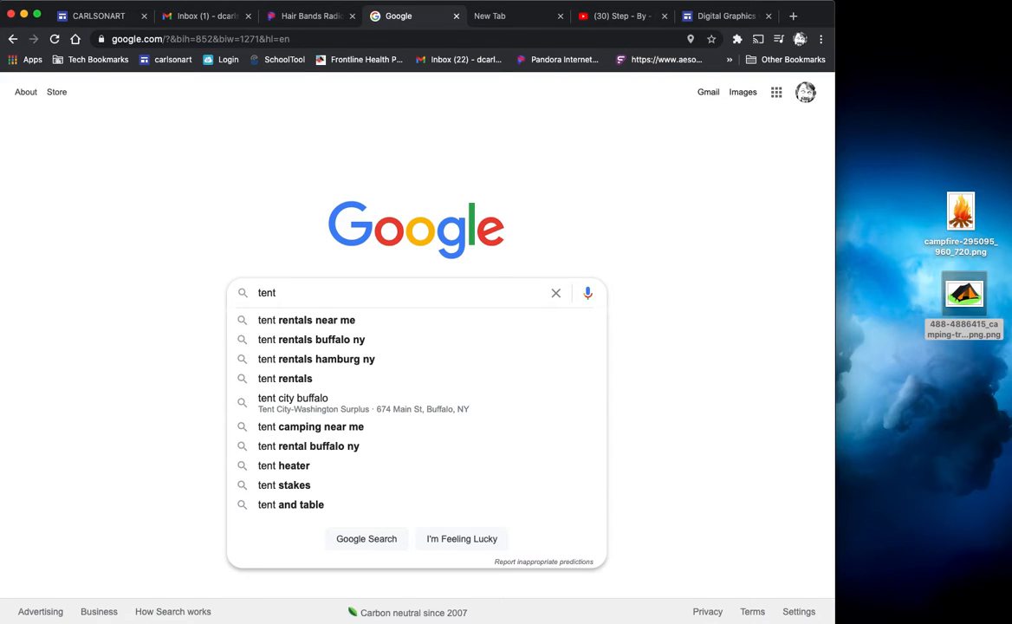
type("ec")
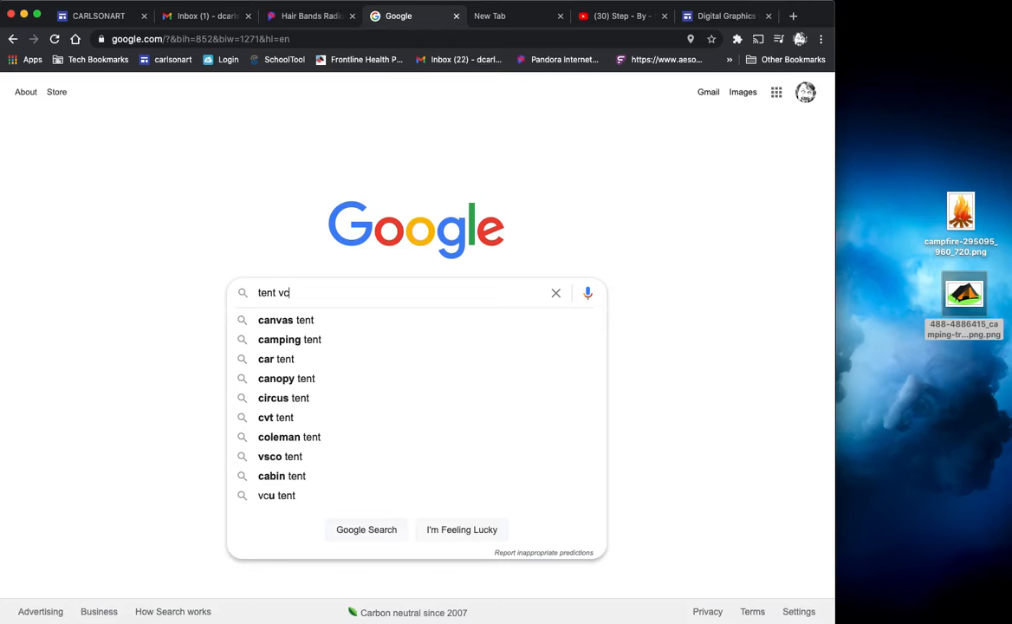
type("tor")
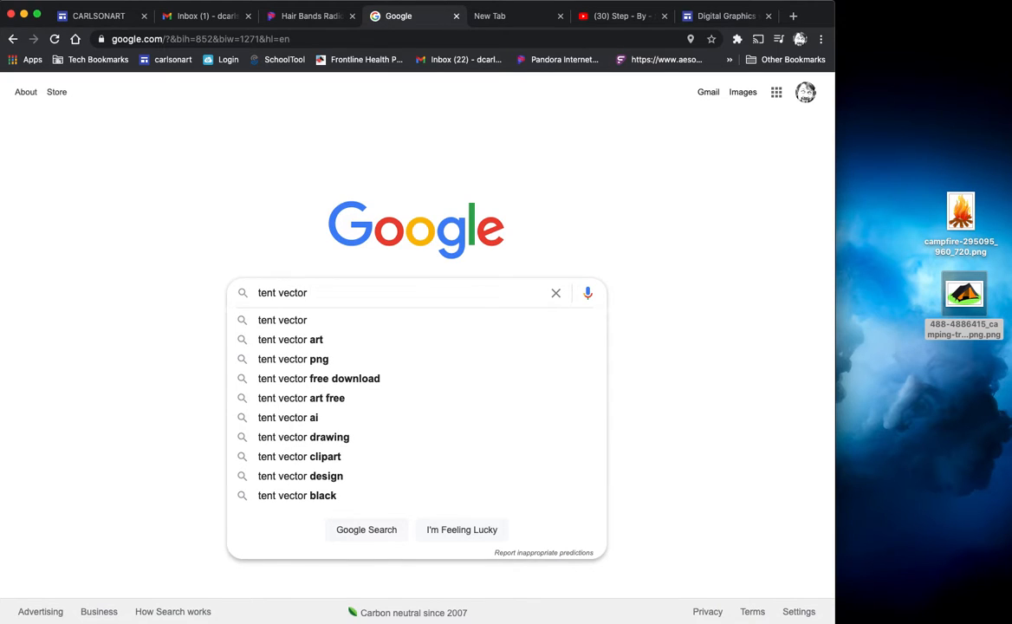
key("Return")
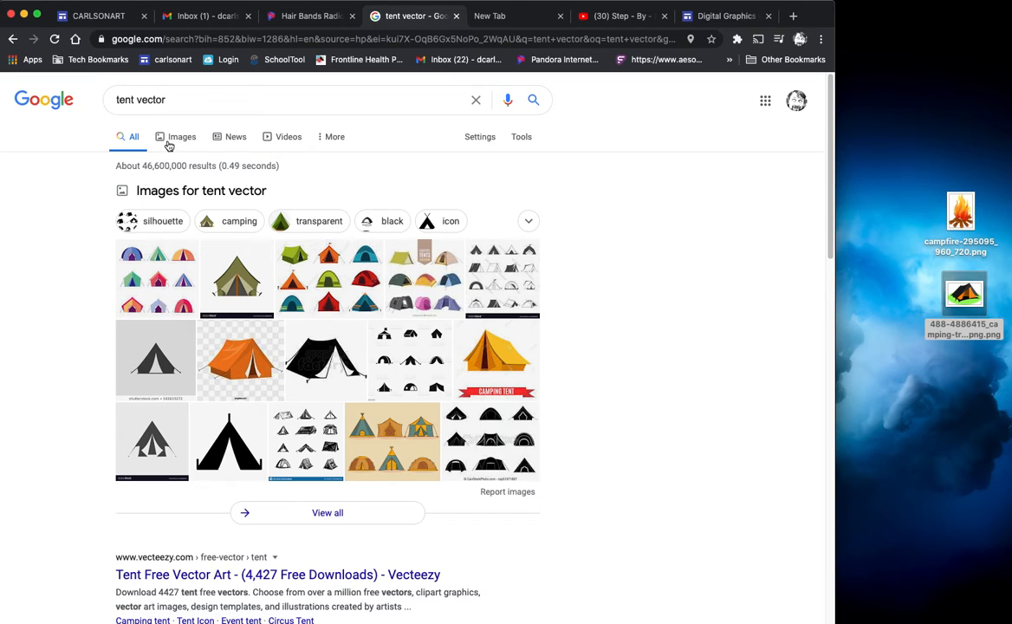
left_click(179, 139)
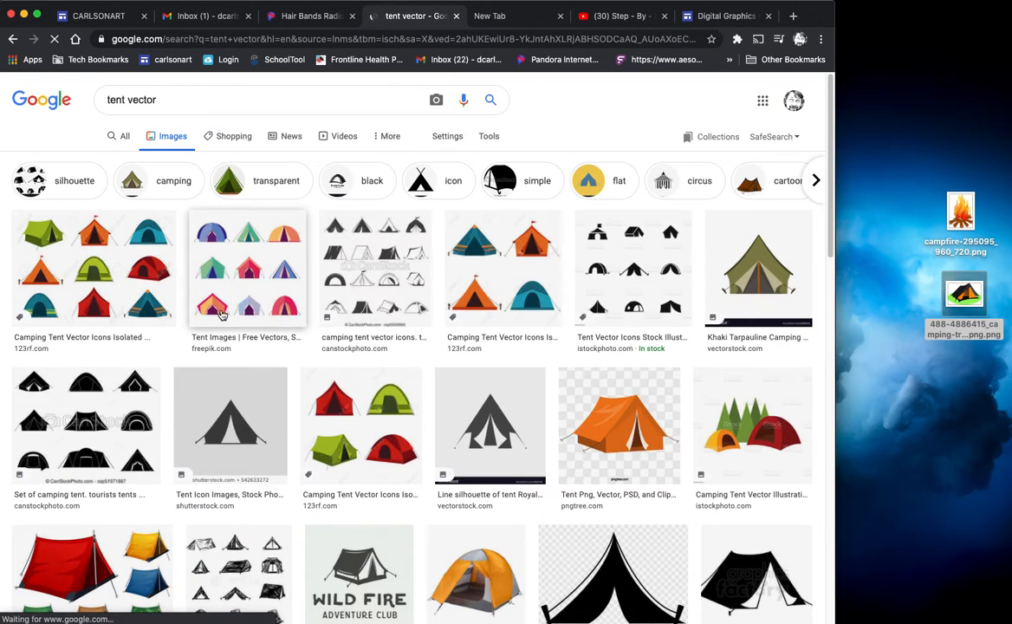
Filter the tent image results by color to Transparent.
left_click(490, 136)
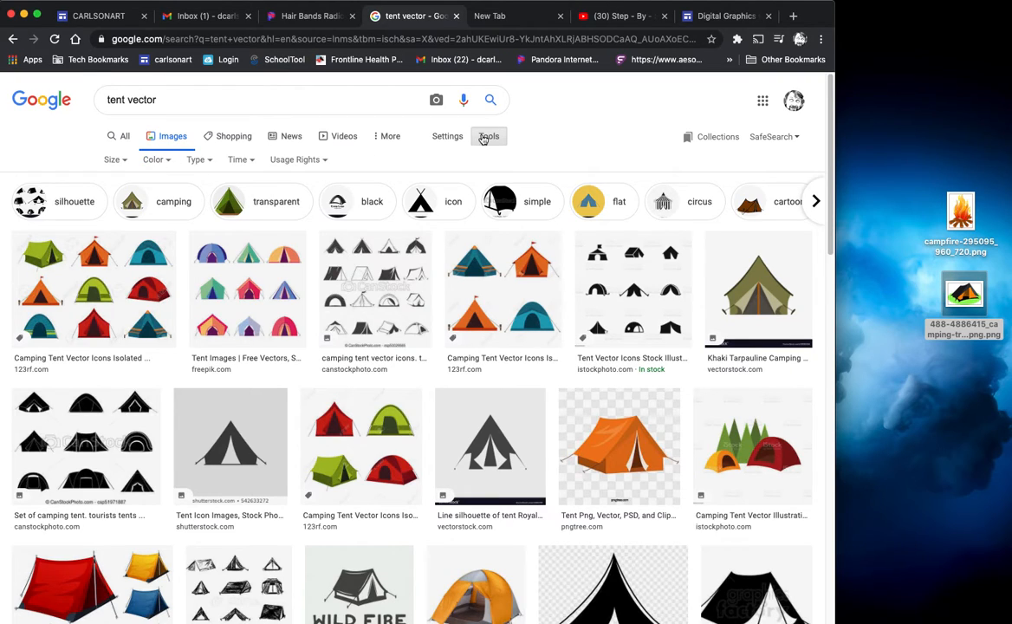
left_click(156, 161)
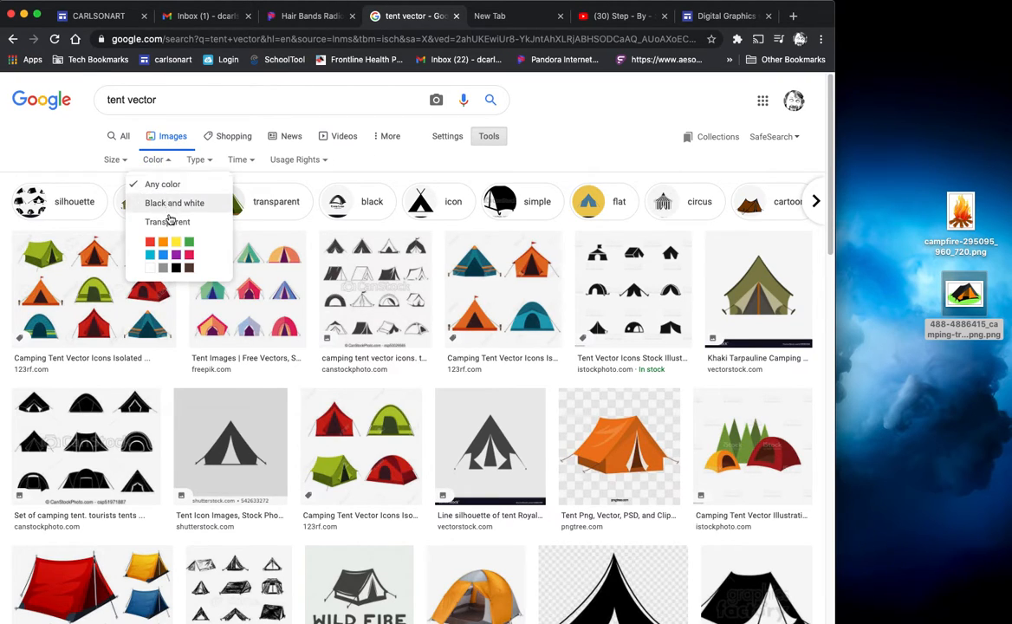
left_click(170, 220)
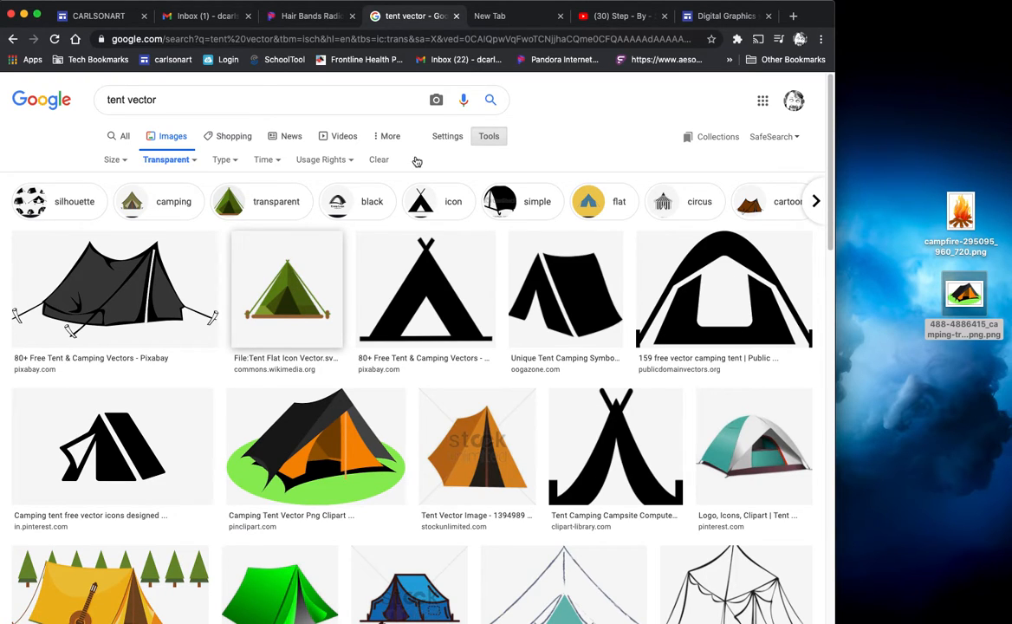
Open the green Tent Flat Icon Vector result from Wikimedia Commons and save its image to the desktop.
left_click(724, 18)
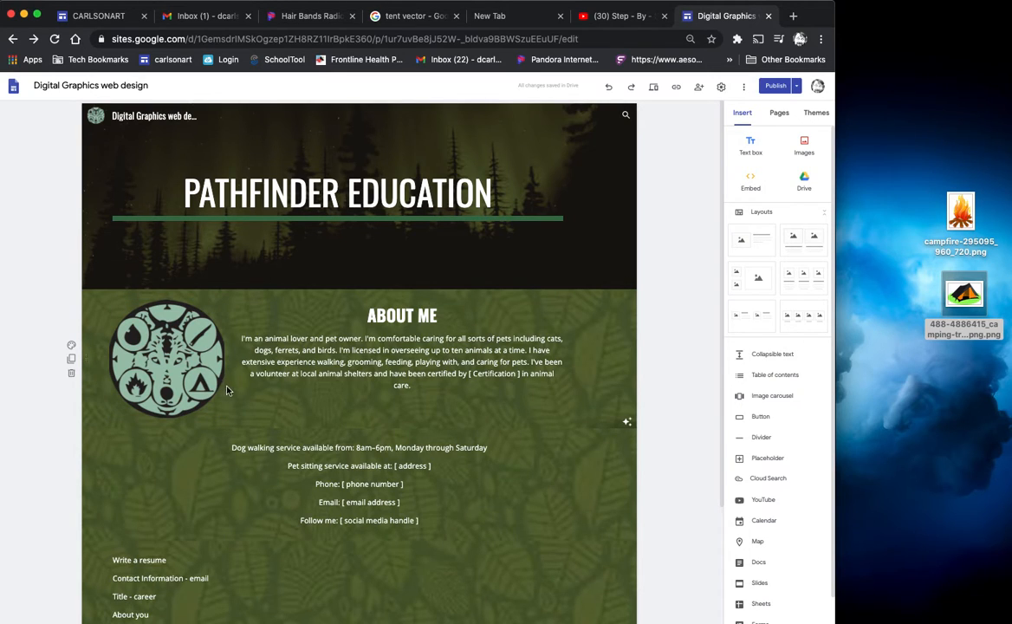
left_click(379, 17)
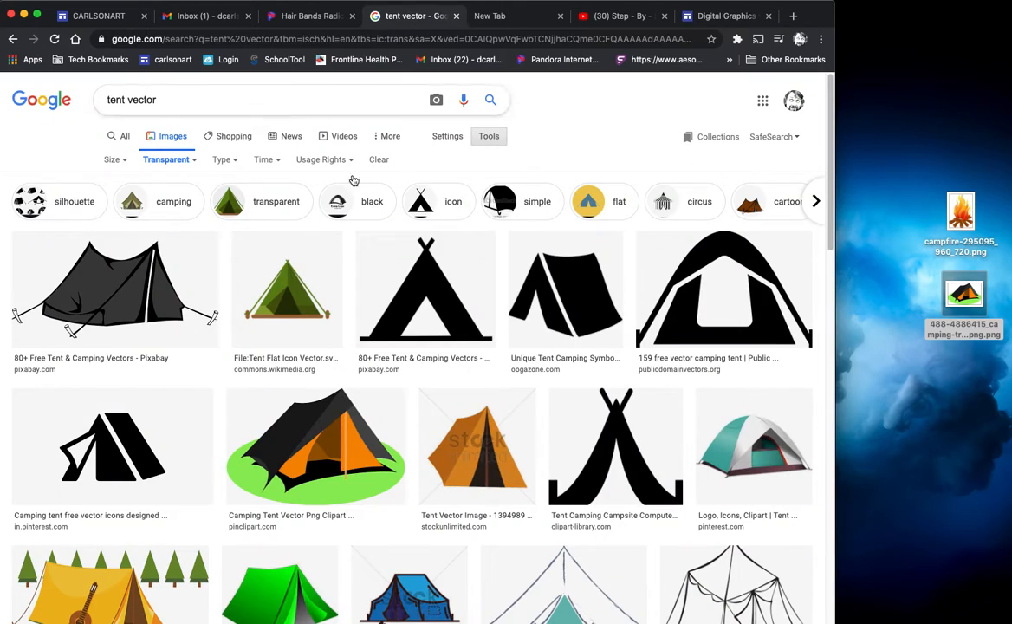
left_click(284, 298)
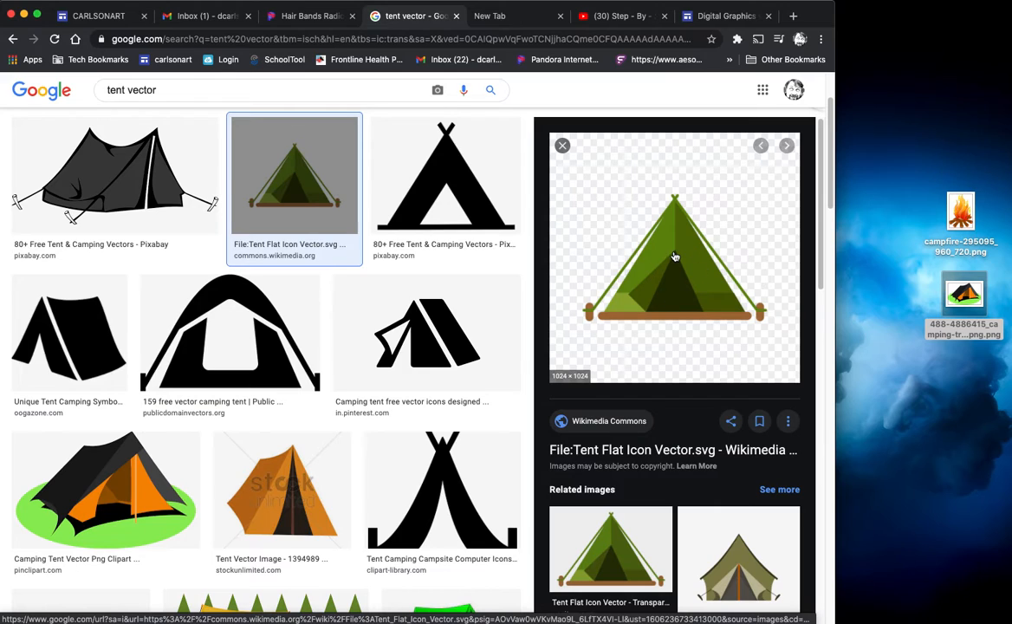
left_click_drag(619, 225, 815, 225)
left_click_drag(944, 130, 945, 132)
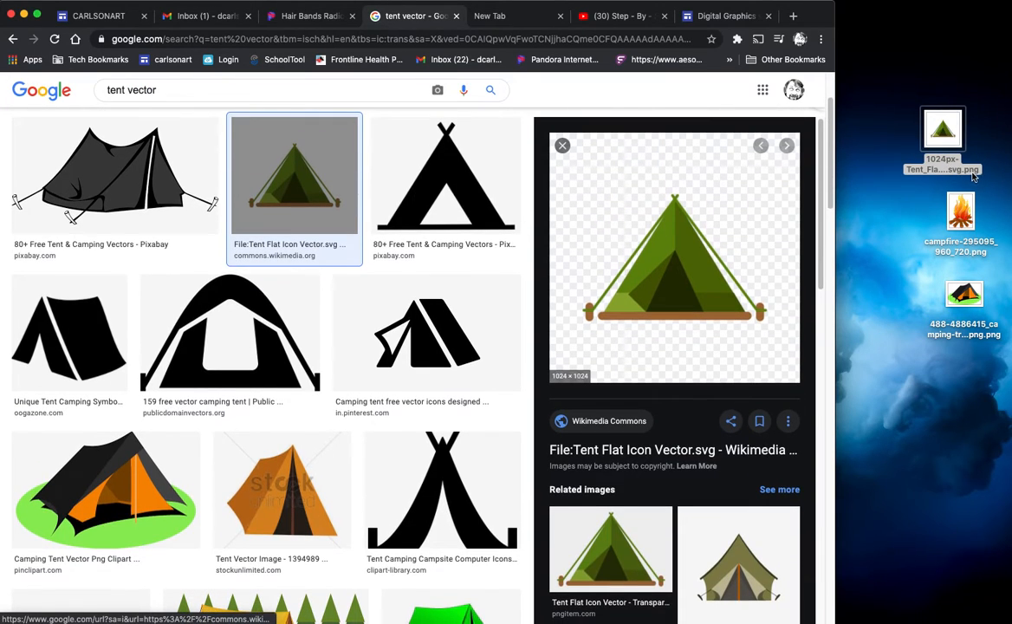
Arrange the campfire and black-and-orange tent image files in a column under the green tent file on the desktop.
left_click_drag(966, 206, 950, 198)
left_click_drag(970, 297, 963, 251)
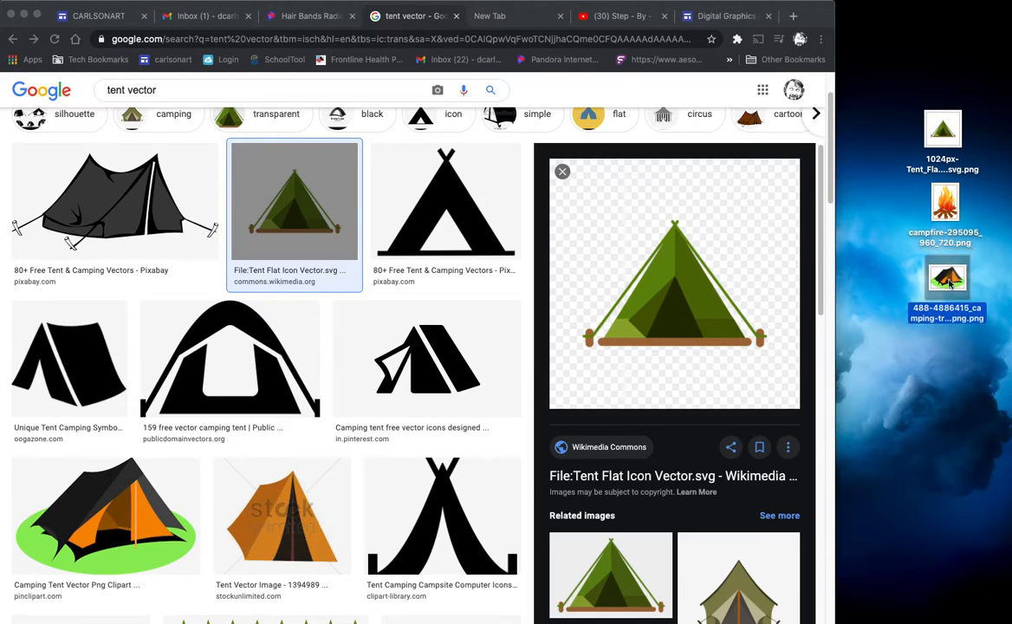
left_click(946, 207)
left_click(944, 139)
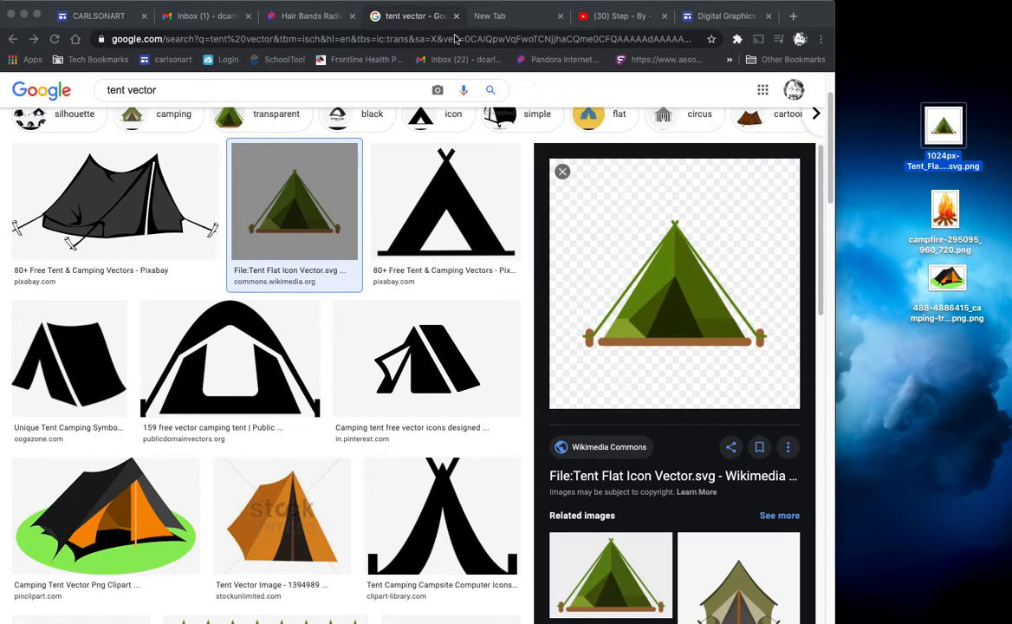
Return to the Digital Graphics web design site and narrow the About Me text box from its right edge.
left_click(716, 19)
left_click(715, 18)
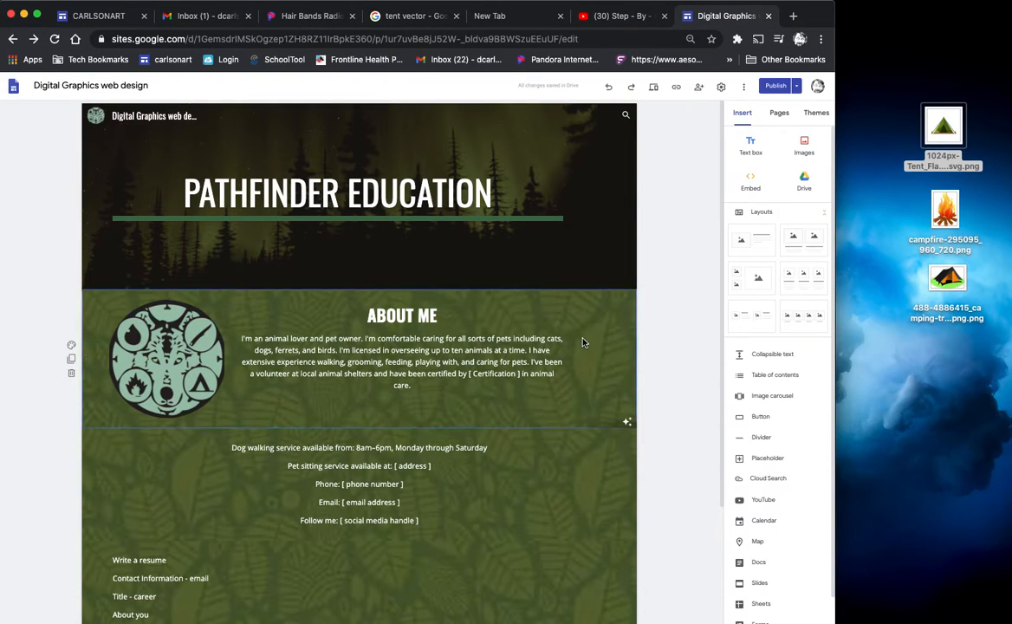
left_click(531, 351)
left_click_drag(565, 348, 524, 348)
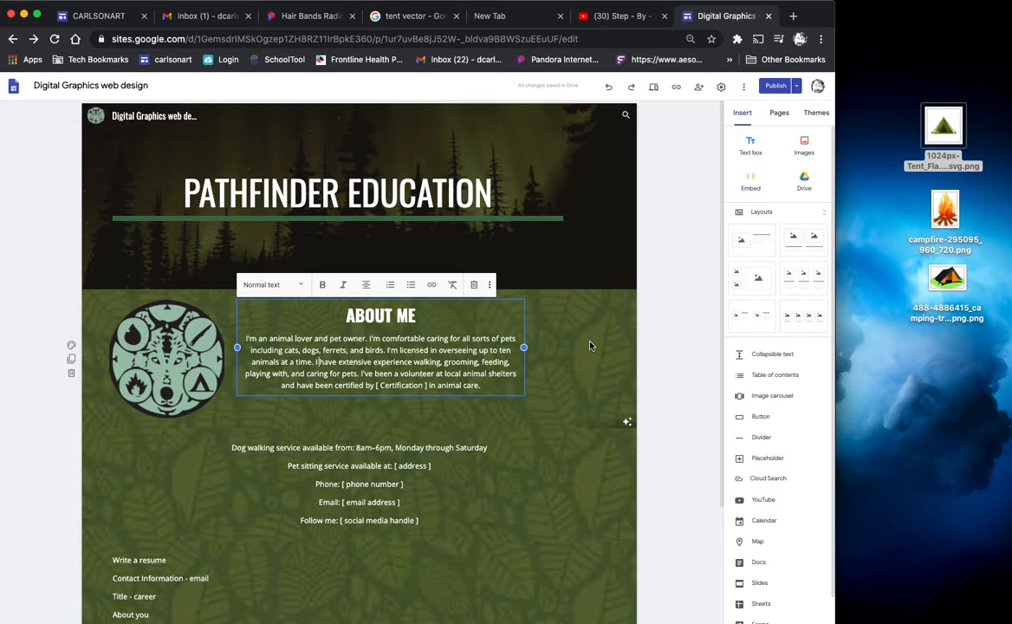
Try the green tent image from the desktop to the right of the About Me text, and remove it again.
left_click_drag(939, 124, 494, 398)
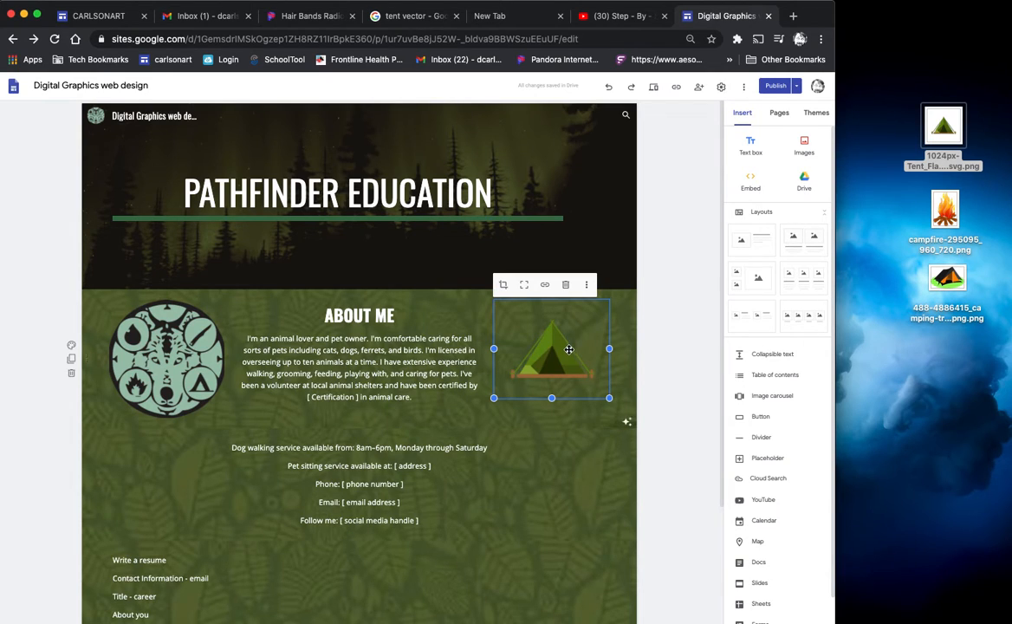
left_click(565, 284)
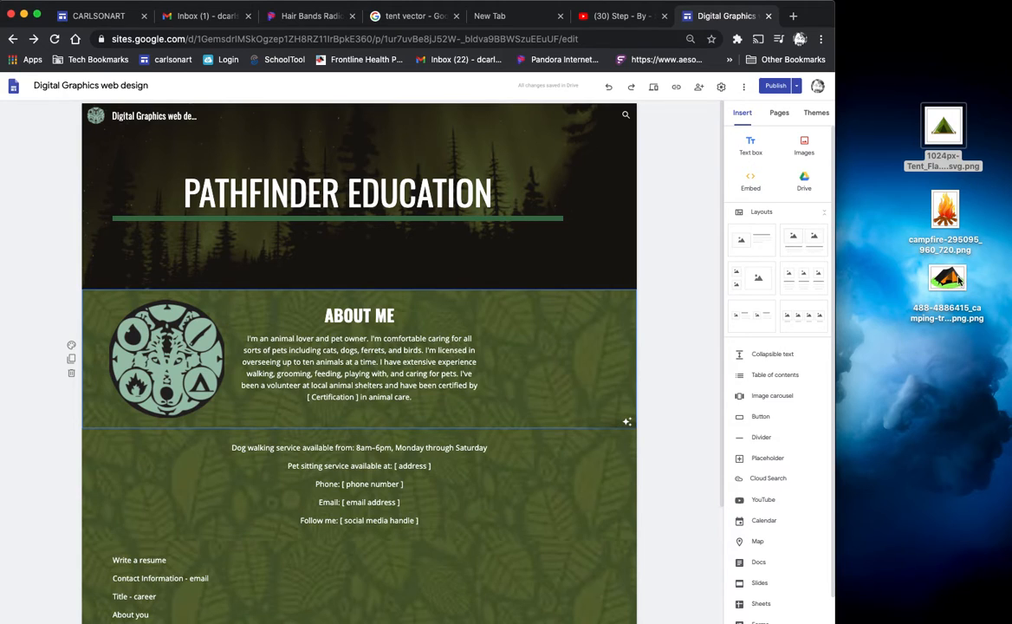
Place the black-and-orange tent image from the desktop to the right of the About Me text and enlarge it.
left_click_drag(958, 277, 566, 338)
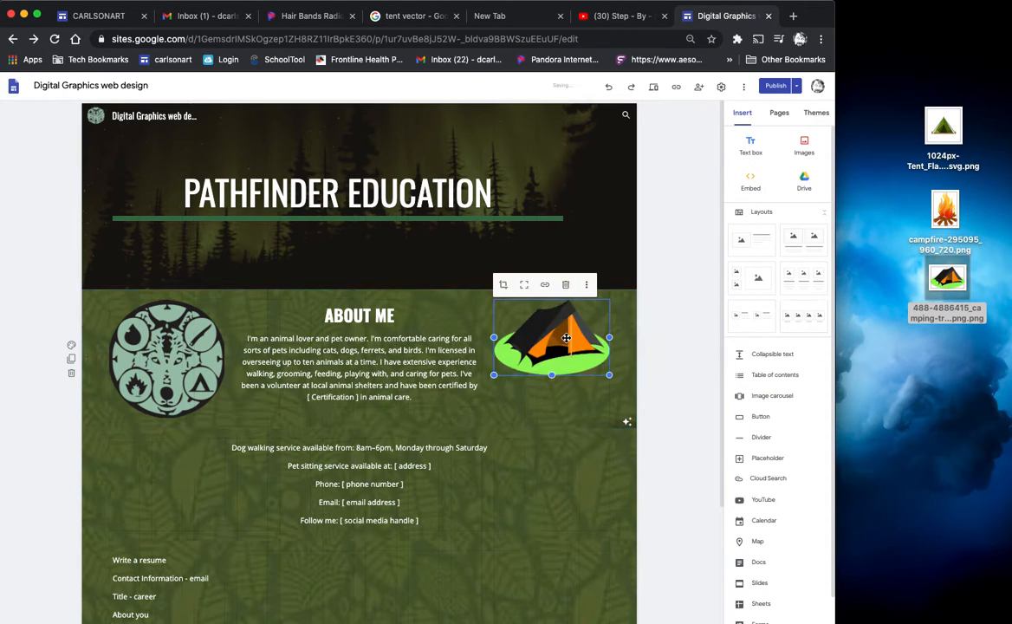
mouse_move(551, 389)
left_mouse_down()
mouse_move(547, 407)
mouse_move(550, 398)
left_mouse_up()
left_click_drag(493, 349, 450, 349)
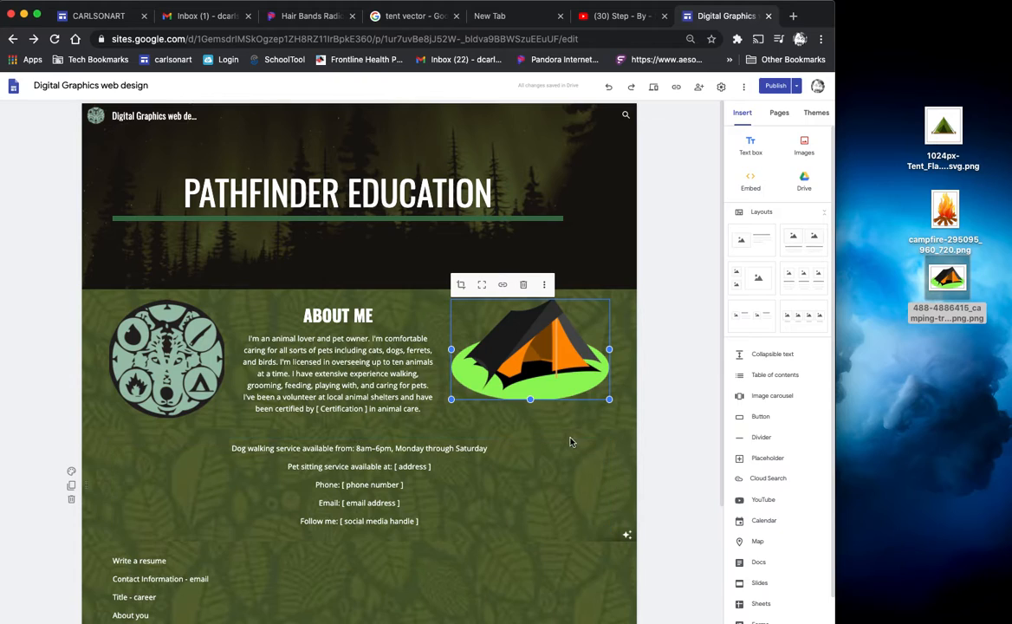
left_click(659, 362)
Narrow the contact details text box, shift it to the section's right side, and move the tent image to its left.
left_click(366, 488)
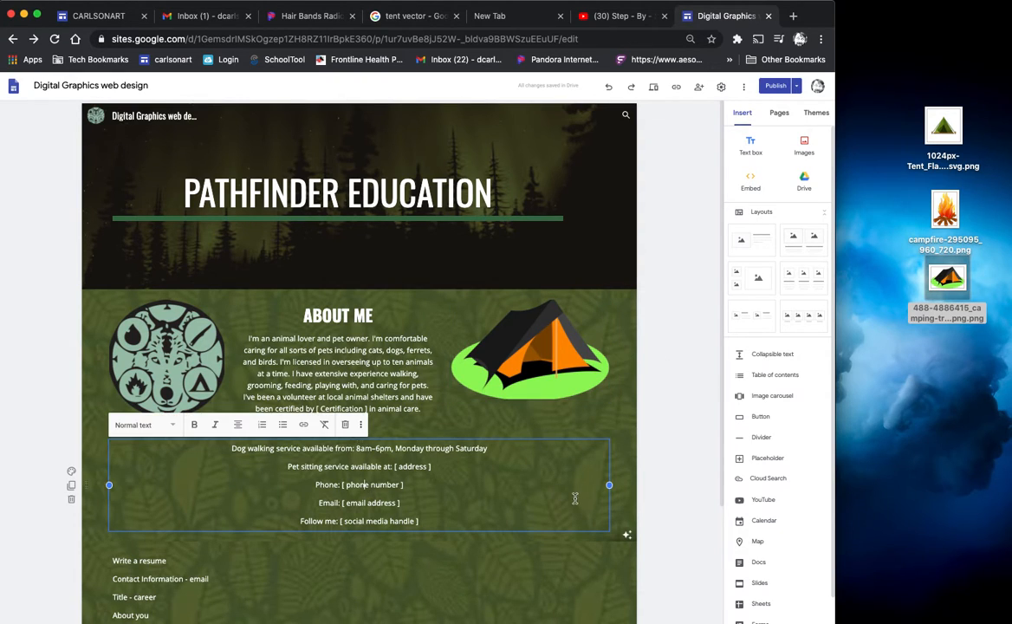
left_click_drag(110, 485, 255, 485)
left_click_drag(309, 507, 381, 518)
left_click_drag(364, 173, 381, 503)
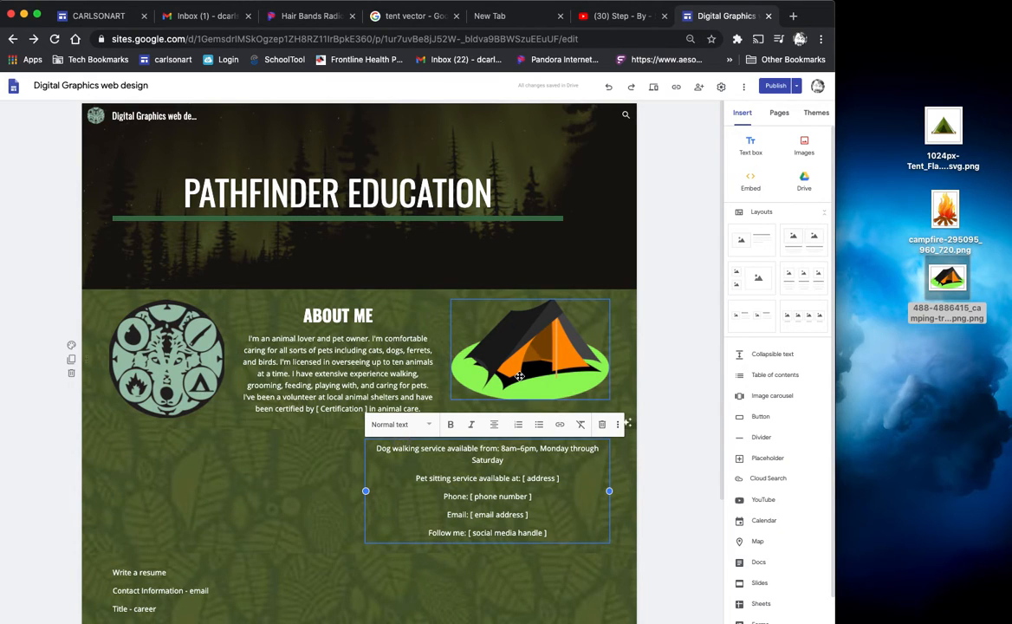
left_click_drag(520, 375, 228, 488)
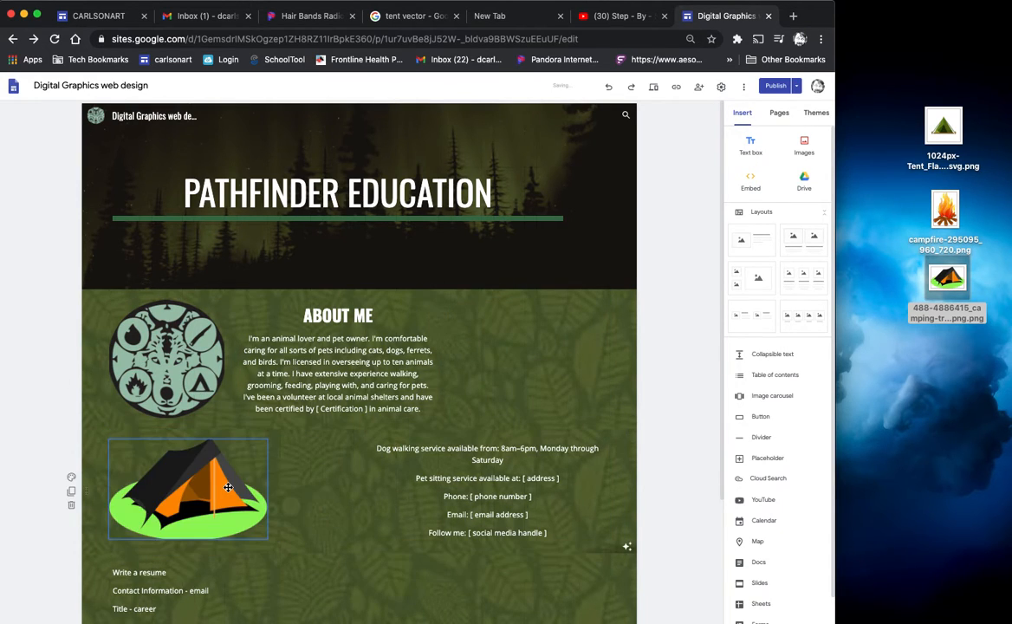
Swap the tent image to the right of the contact details and stretch the text box to the left page margin.
left_click_drag(459, 475, 413, 471)
left_click(317, 481)
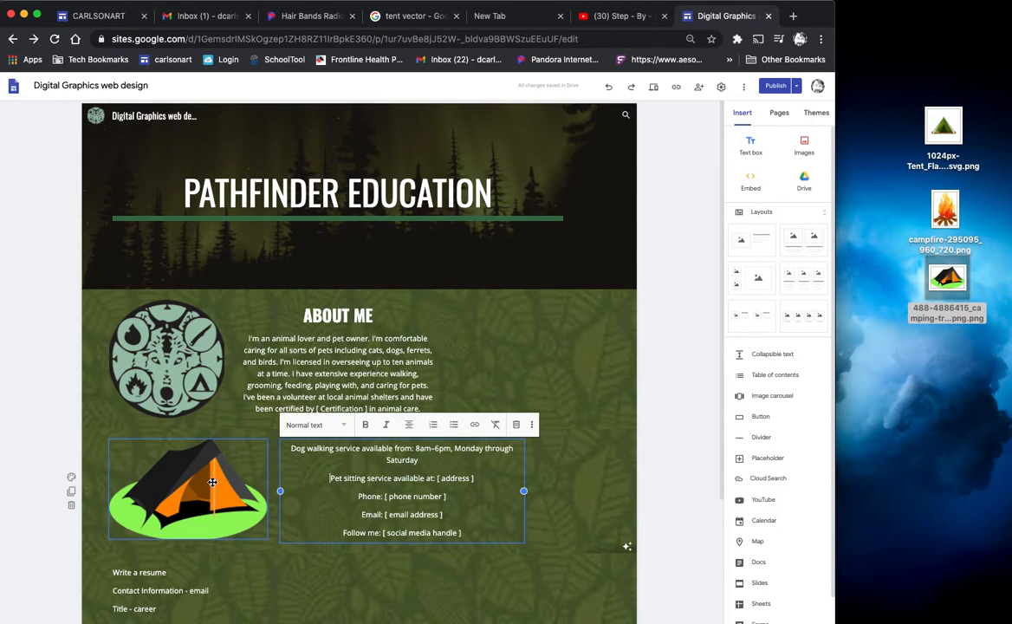
left_click_drag(208, 482, 488, 478)
left_click_drag(344, 479, 282, 480)
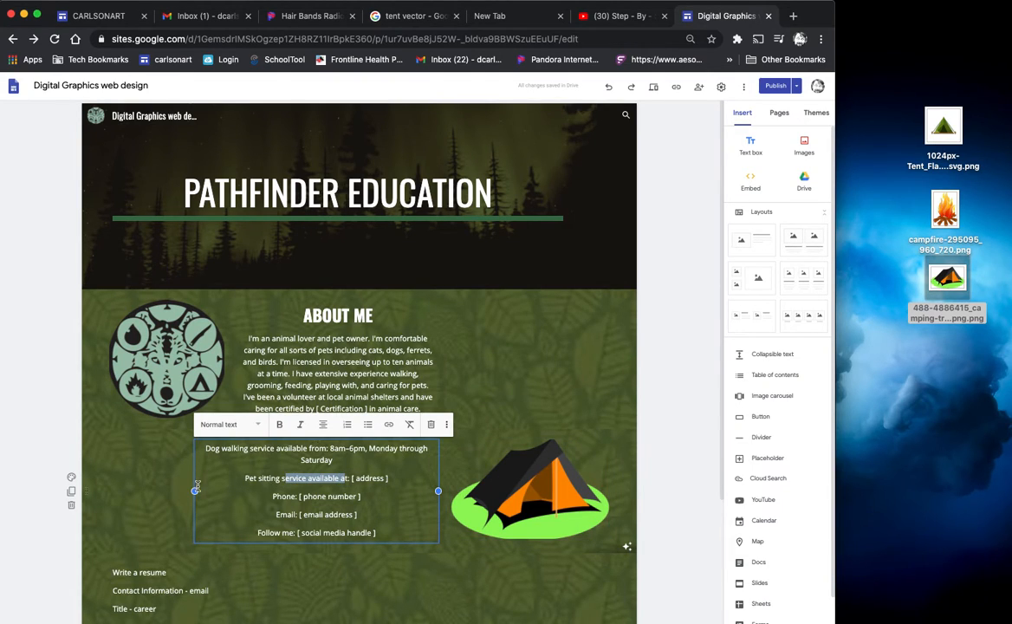
left_click_drag(194, 491, 110, 485)
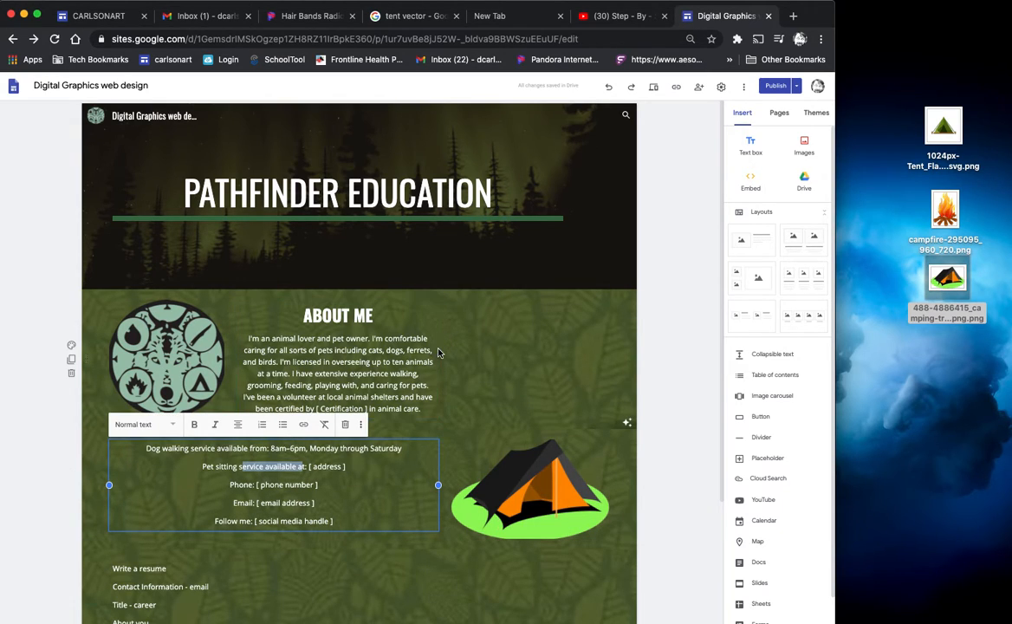
Widen the About Me text box to the right page margin, filling the space beside the wolf logo.
left_click(432, 351)
left_click_drag(438, 359, 608, 410)
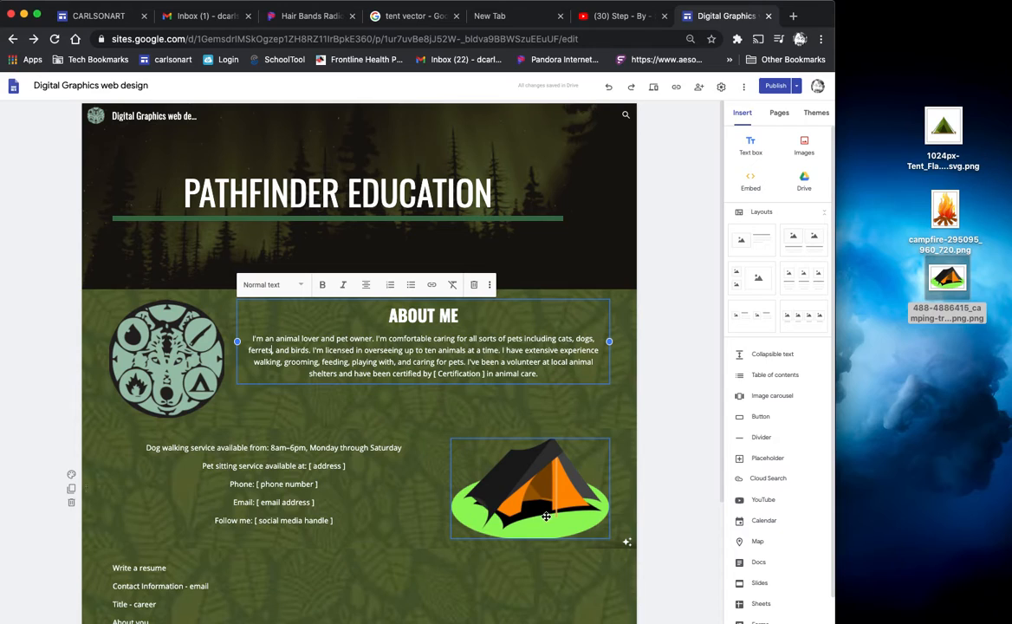
left_click(473, 448)
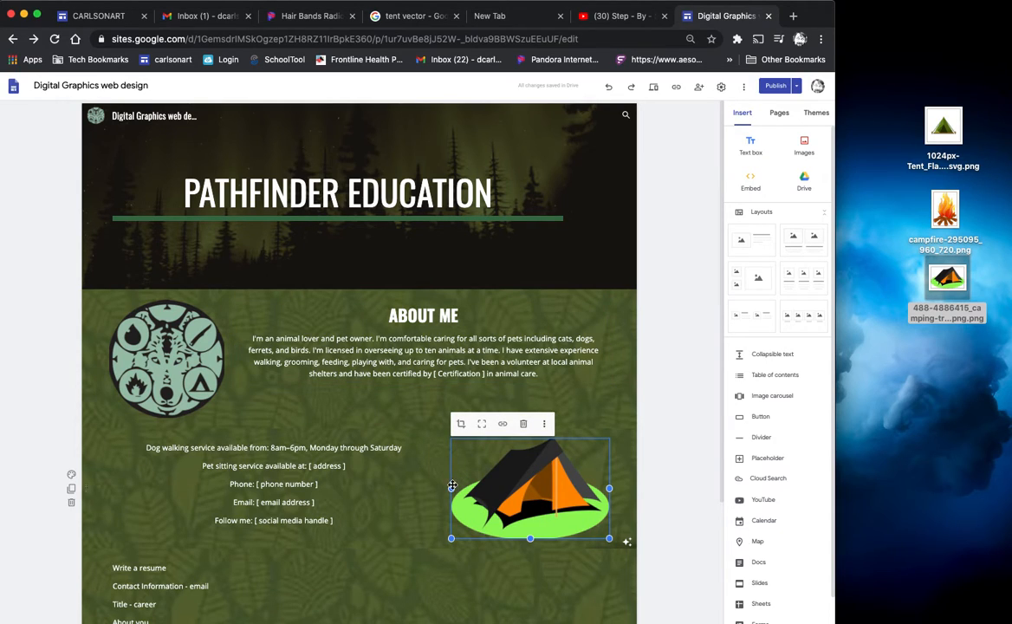
left_click_drag(450, 489, 441, 490)
left_click(668, 521)
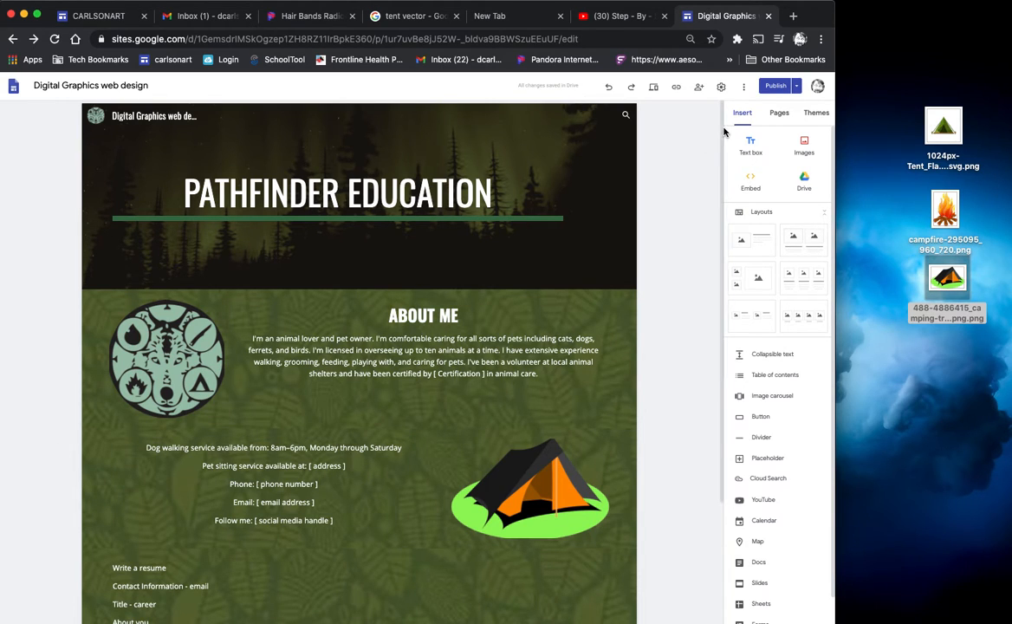
Narrow the text box that starts with "Write a resume" and move it to the right side of its section.
scroll(693, 260, "down", 5)
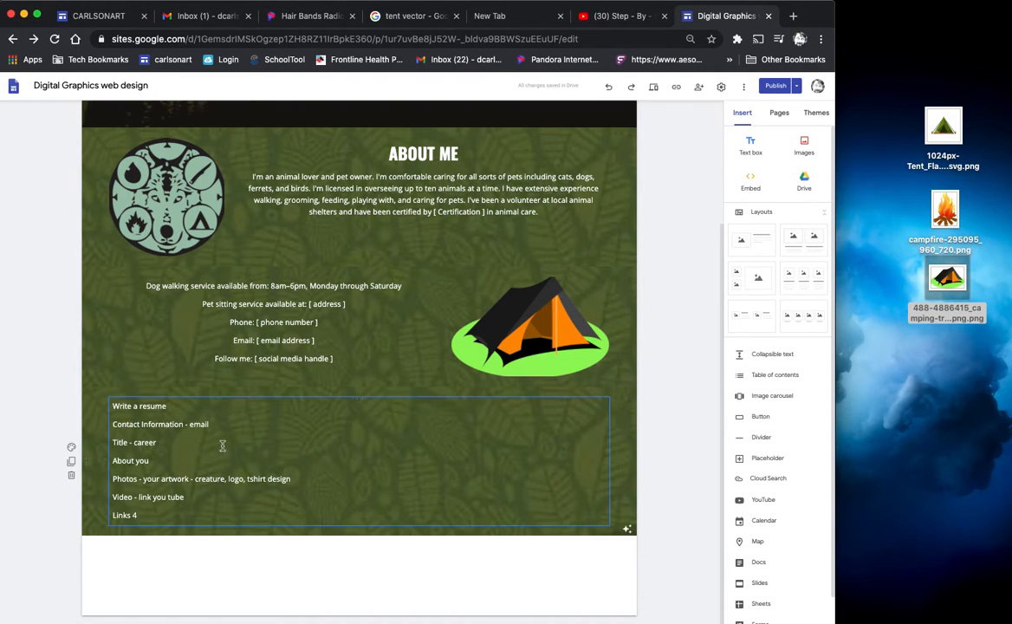
left_click(605, 460)
left_click_drag(609, 461, 301, 478)
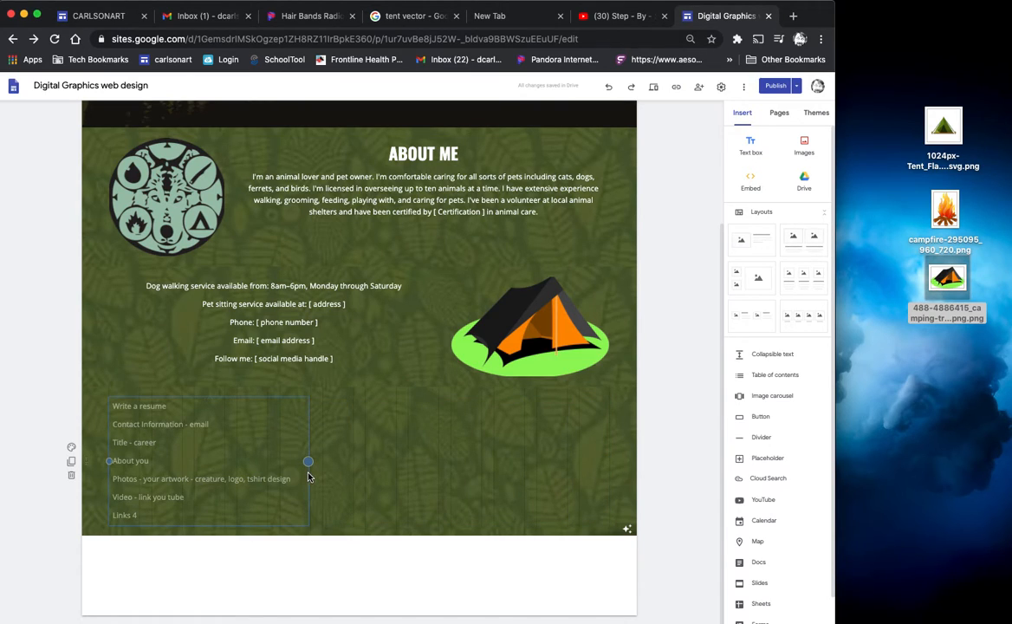
left_click_drag(310, 476, 310, 476)
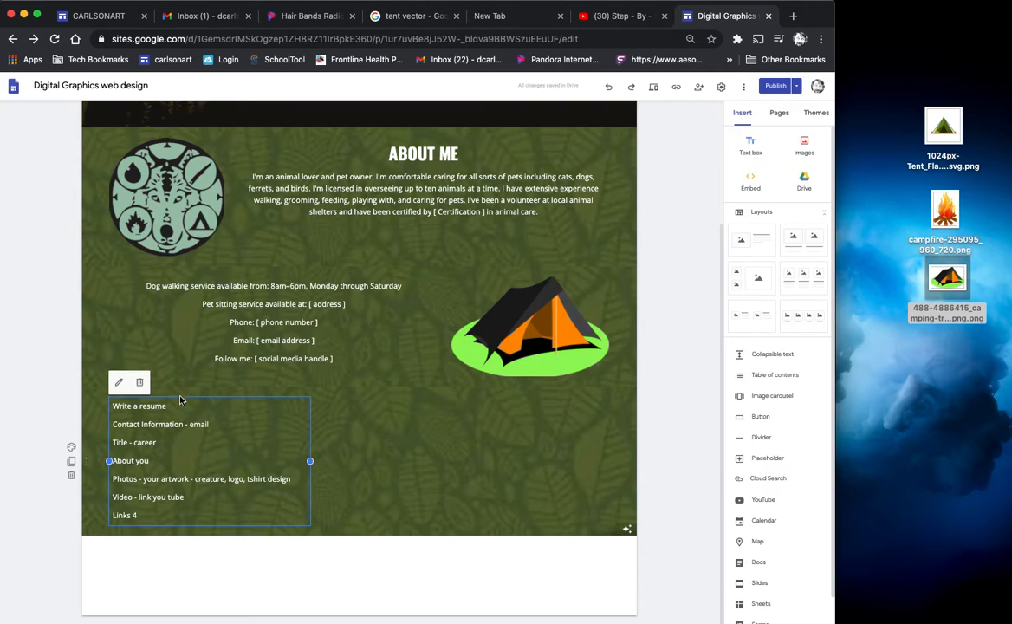
left_click_drag(180, 399, 520, 409)
Add the campfire image from the desktop to the left of the resume list and shift it closer to the left margin.
left_click_drag(956, 208, 300, 427)
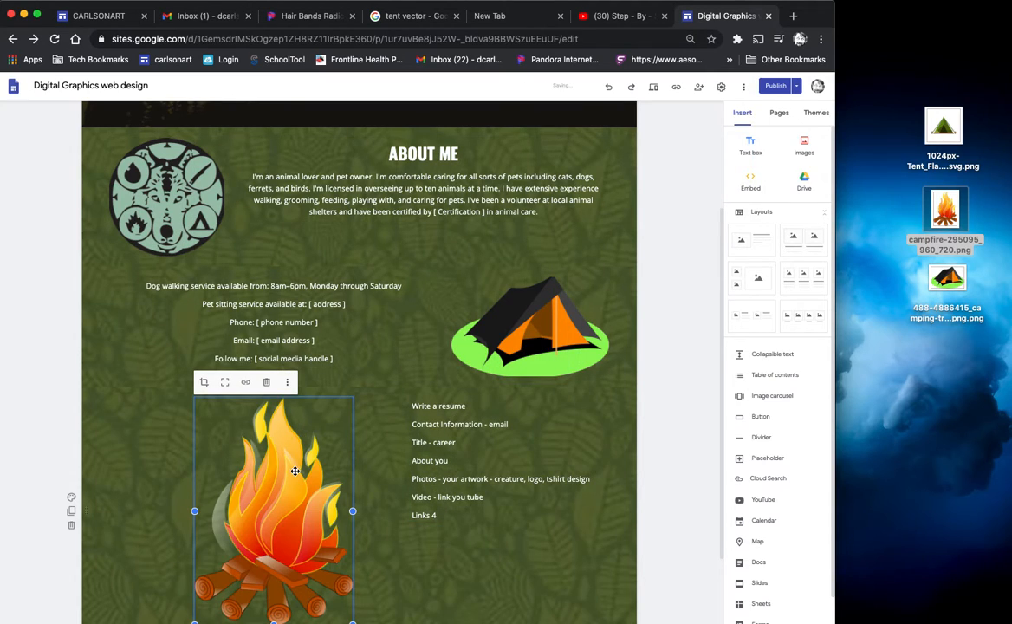
scroll(716, 364, "down", 2)
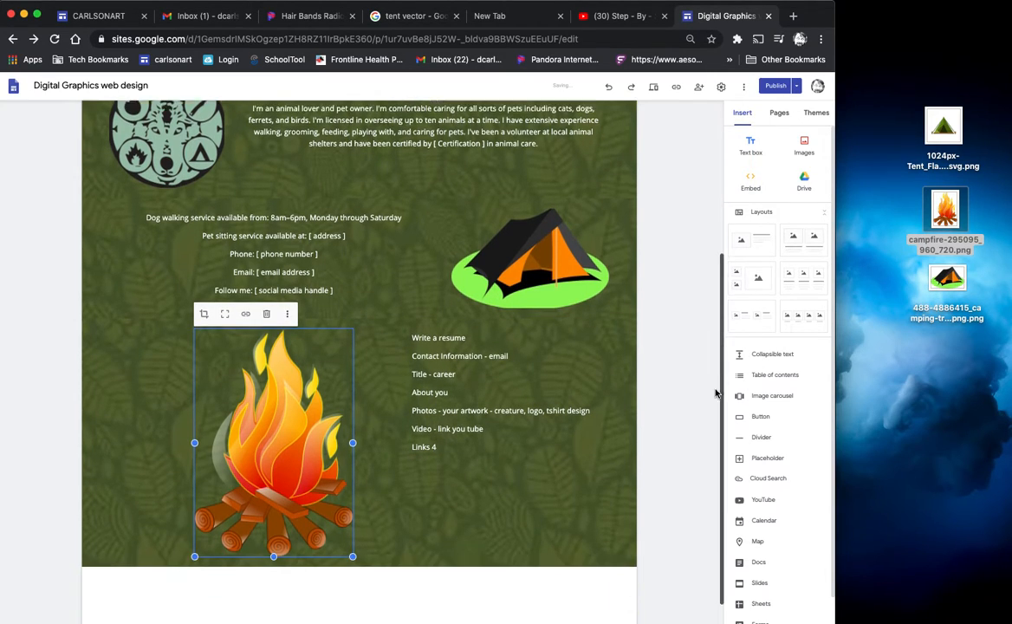
left_click_drag(273, 451, 216, 415)
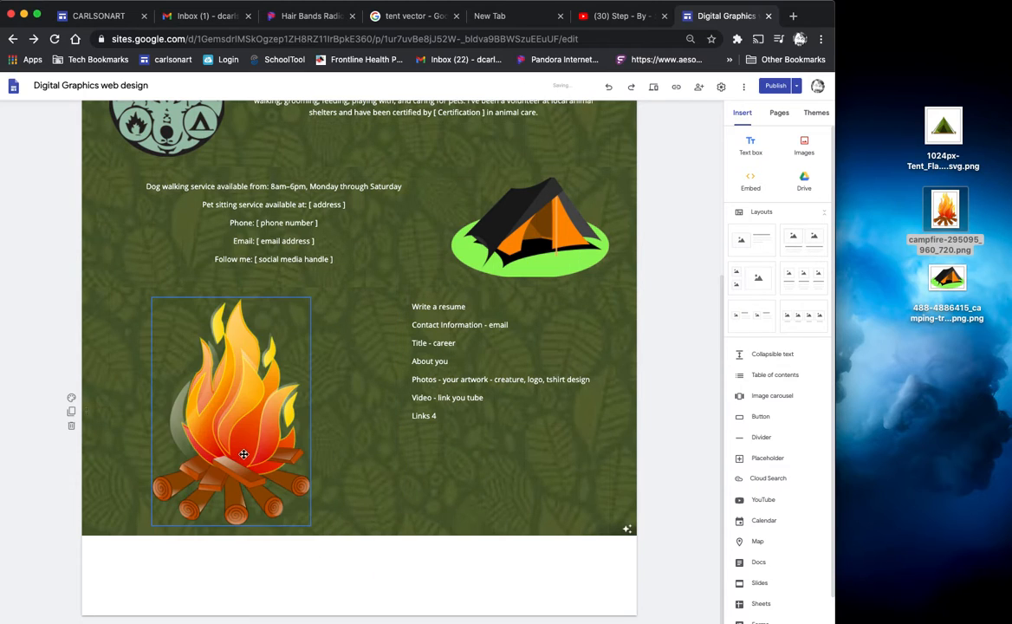
Try shrinking the campfire image from its corner and widening its frame again.
left_click(306, 513)
left_click_drag(306, 520, 278, 485)
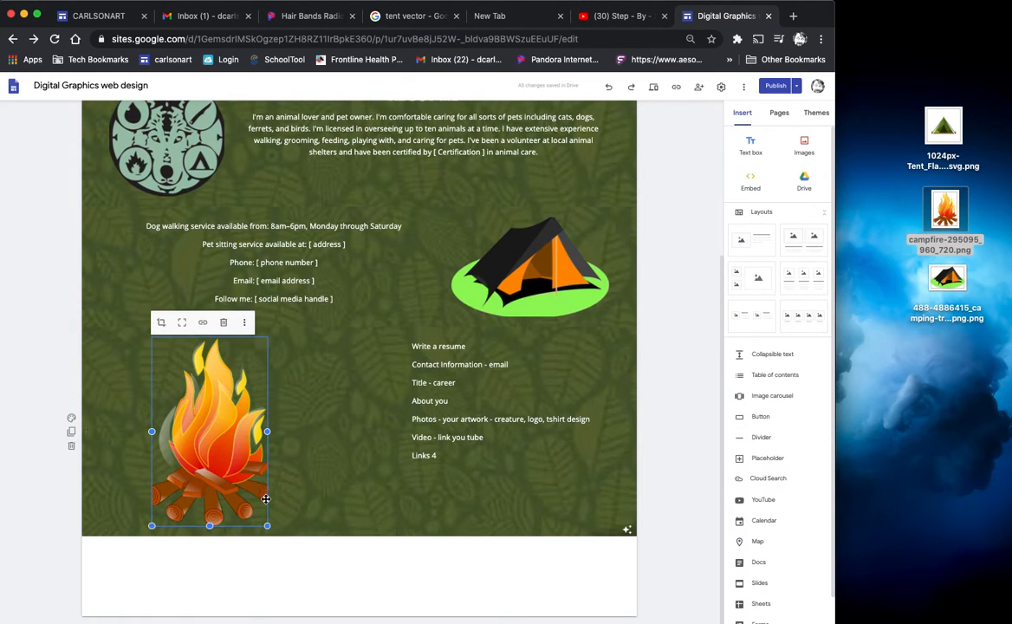
left_click_drag(268, 431, 310, 434)
left_click(326, 445)
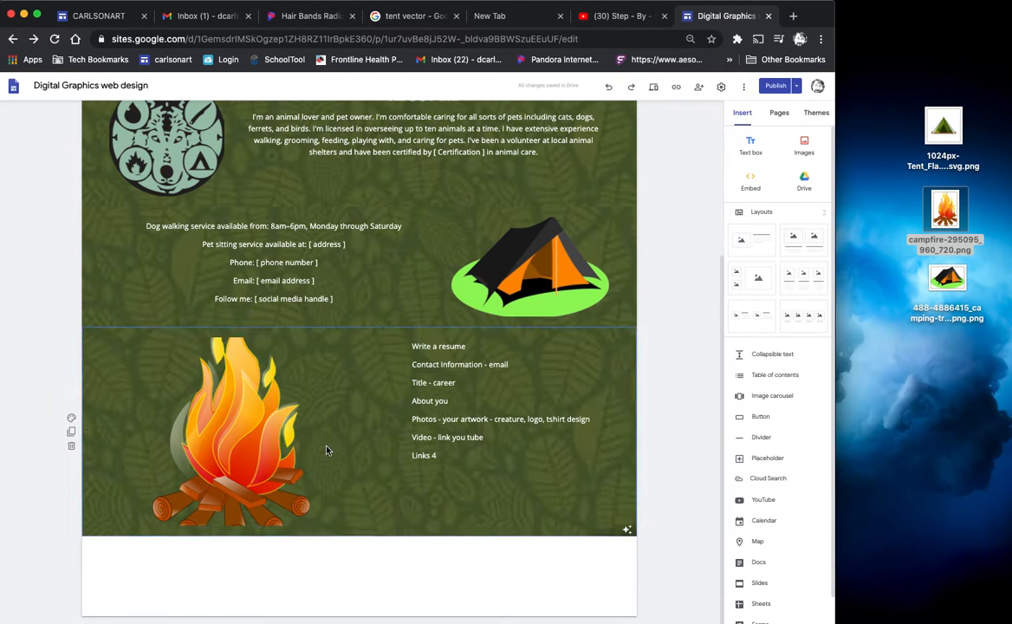
Enlarge the campfire image toward the resume list and extend its frame downward until the whole fire fits uncropped.
left_click(238, 368)
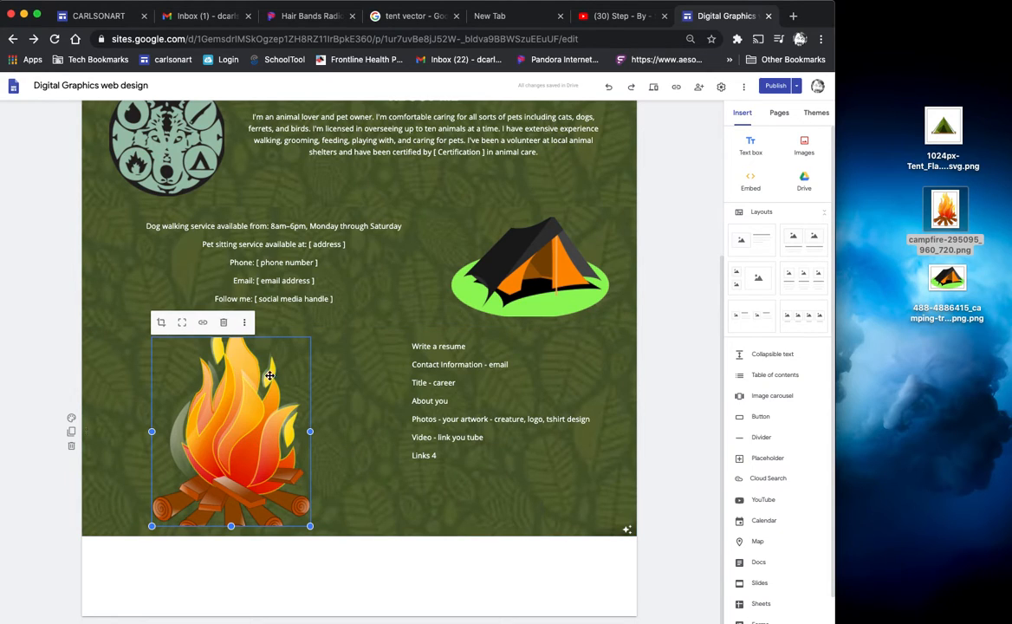
left_click_drag(310, 525, 337, 604)
left_click_drag(335, 601, 353, 600)
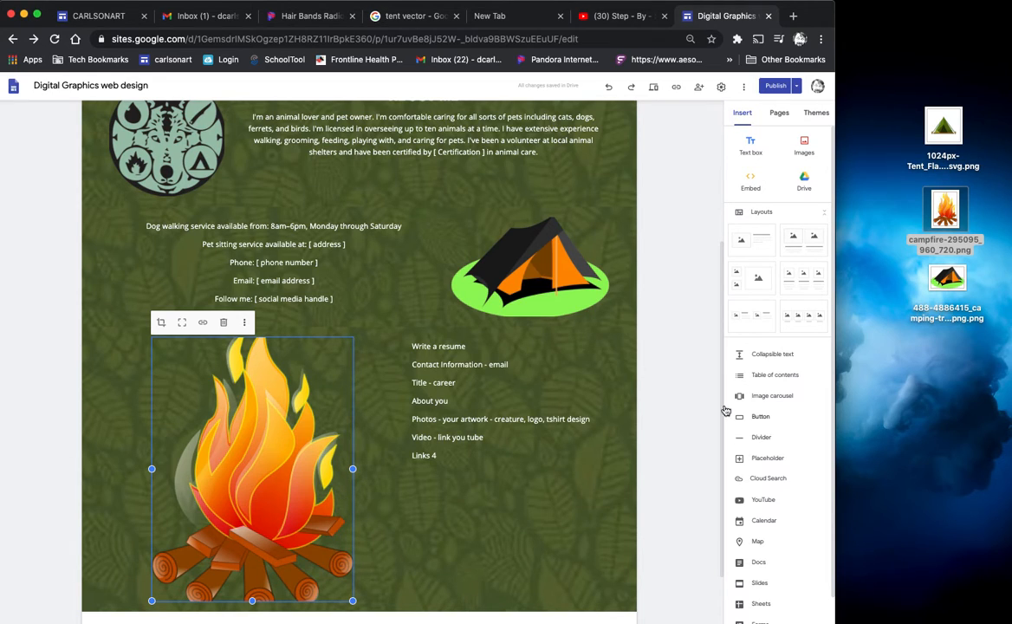
scroll(685, 433, "down", 2)
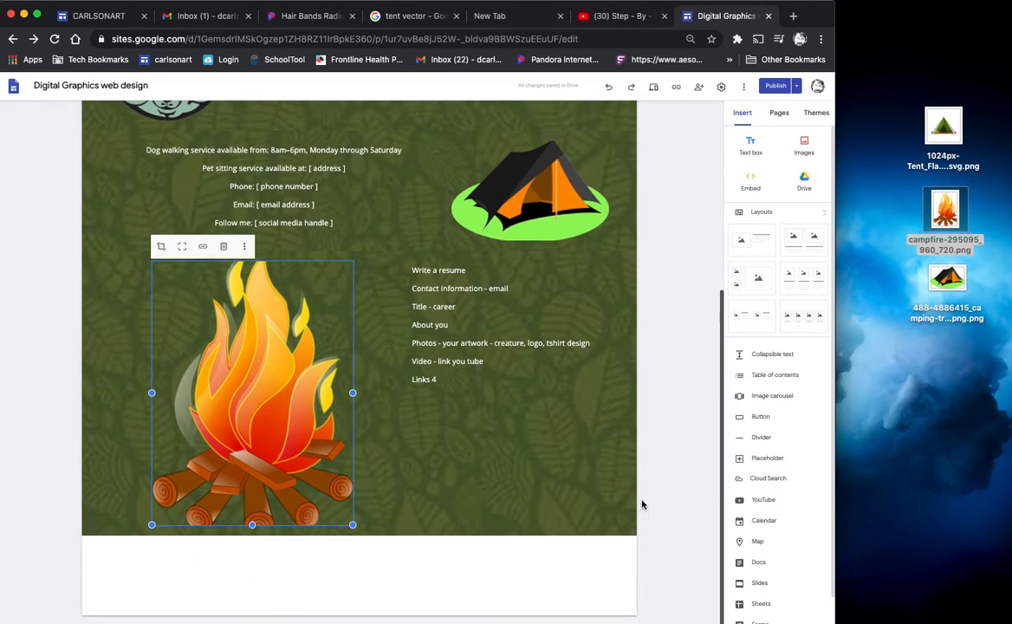
left_click(257, 506)
left_click_drag(252, 525, 250, 558)
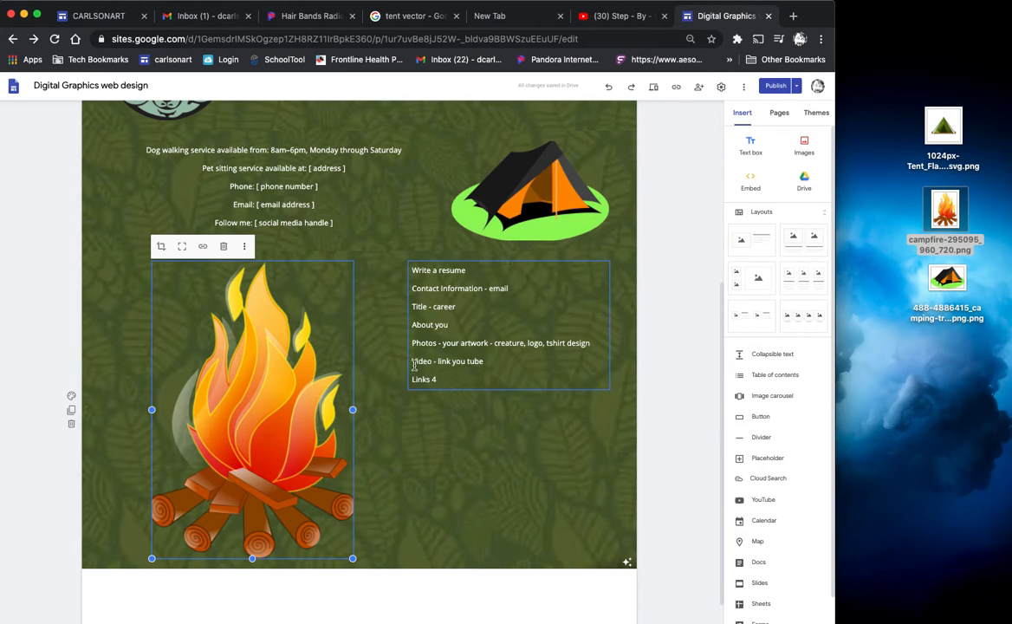
Delete the Photos, Video and Links lines beneath "About you" in the resume list.
left_click(442, 379)
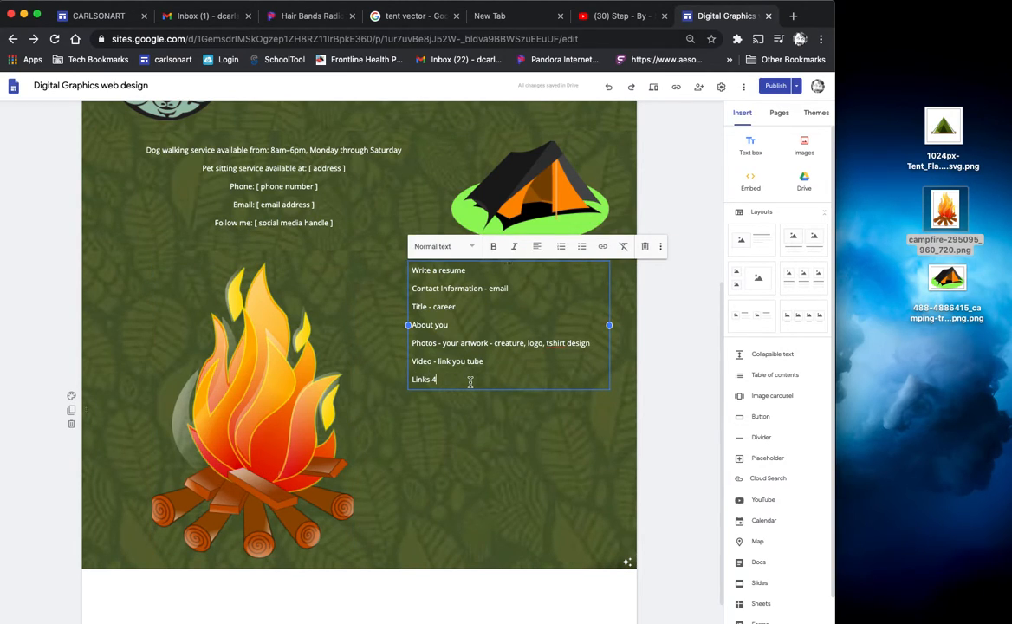
key("Return")
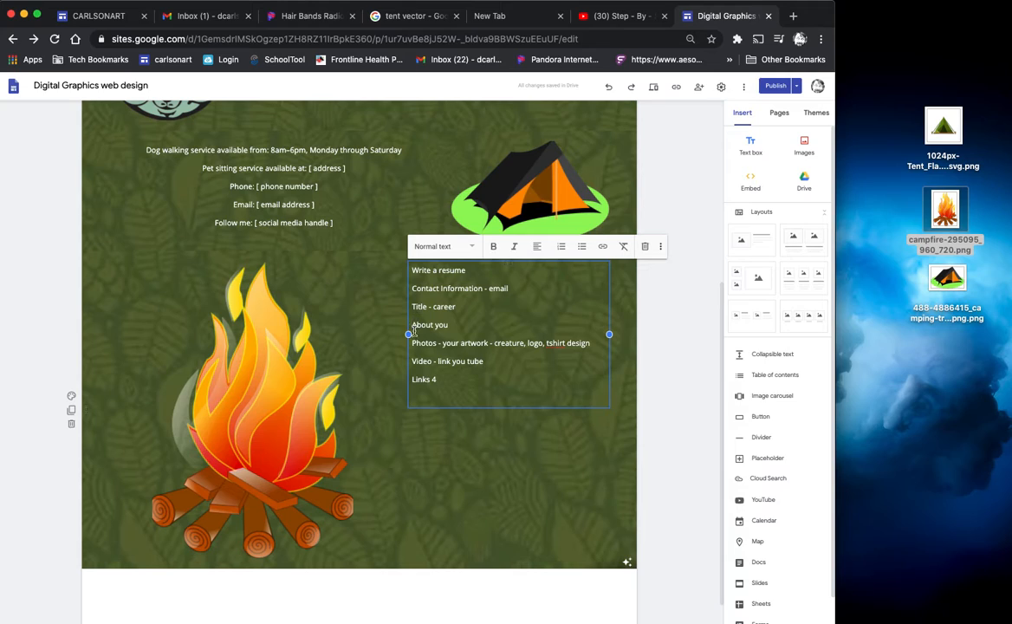
left_click_drag(413, 340, 488, 417)
key("BackSpace")
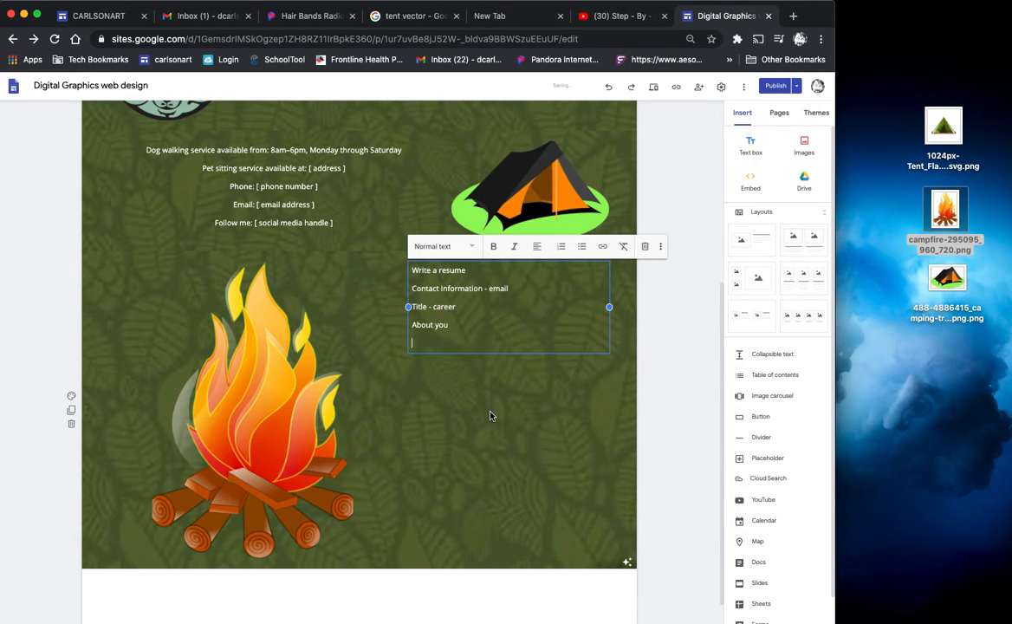
Fill the space beneath "About you" with lines of random filler text down to the base of the campfire image.
type("a'sldkja'sldjfa'lsdkfgja';sdkfgja's;dkfgj")
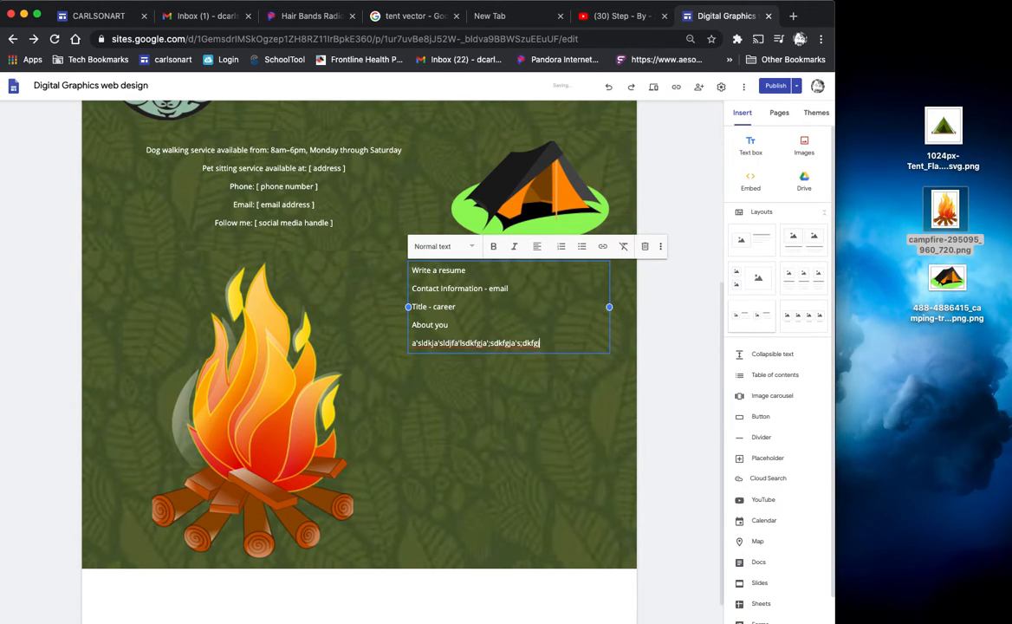
key("Return")
type("as'dkfgjas'ldkfgjas';dfgjka'sl;dfgjka'sl;dfgjk")
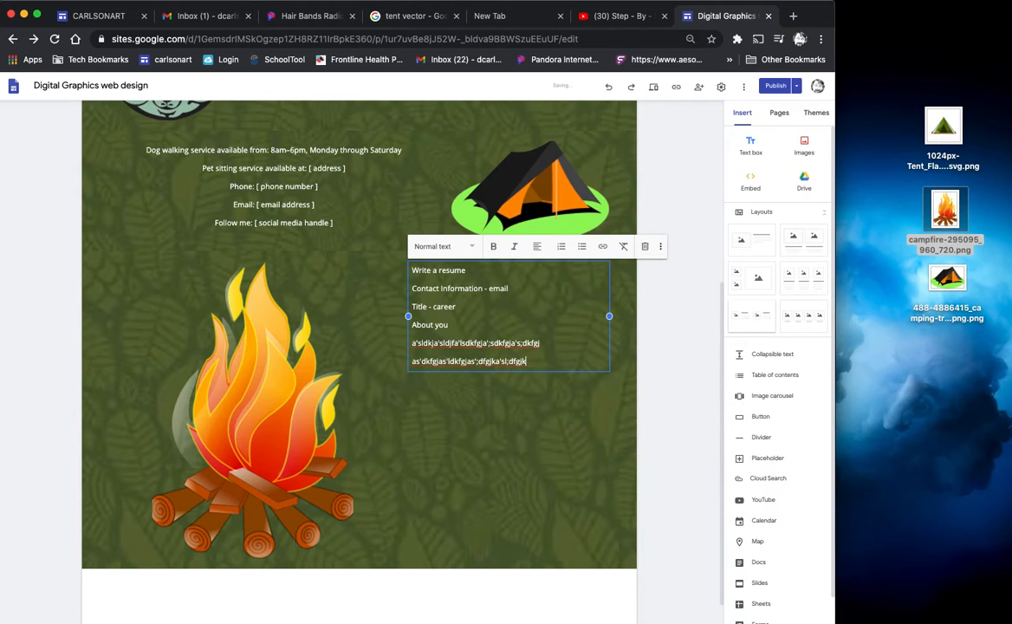
key("Return")
key("Return")
type("a'lskdjfga'l;sdfgjka'l;sdfjkgas';lfjkas';dkfgj")
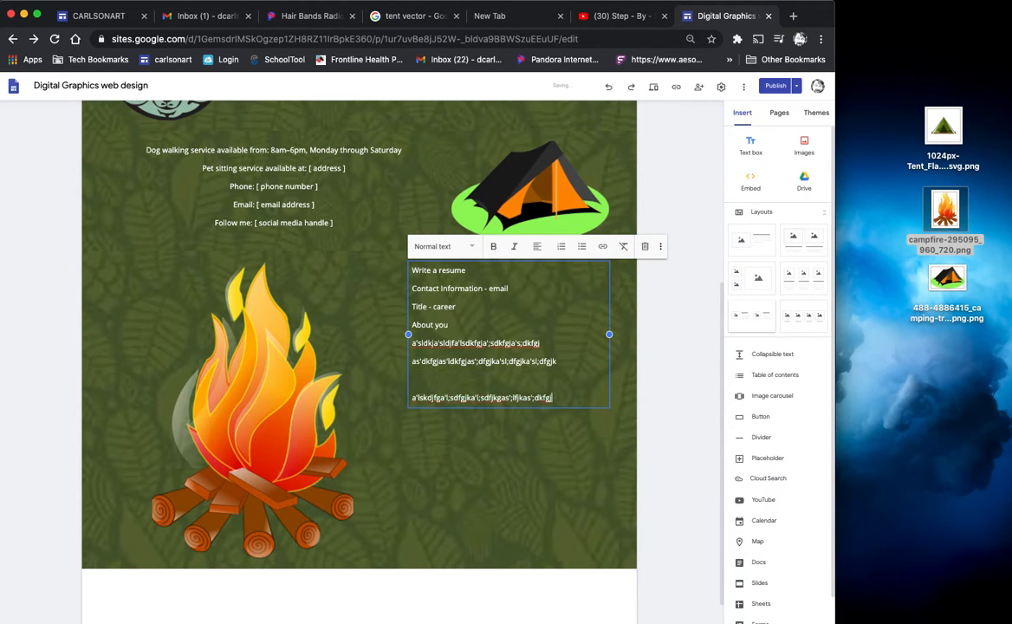
key("Return")
type(";laksdjf;laskdjf;alsdjkfa'lsdjkfa'l;sdfgj")
key("Return")
type(";alskdjf;alsdkfja;lsdkfja;lsdkfja'lsdkfja'sldkfj")
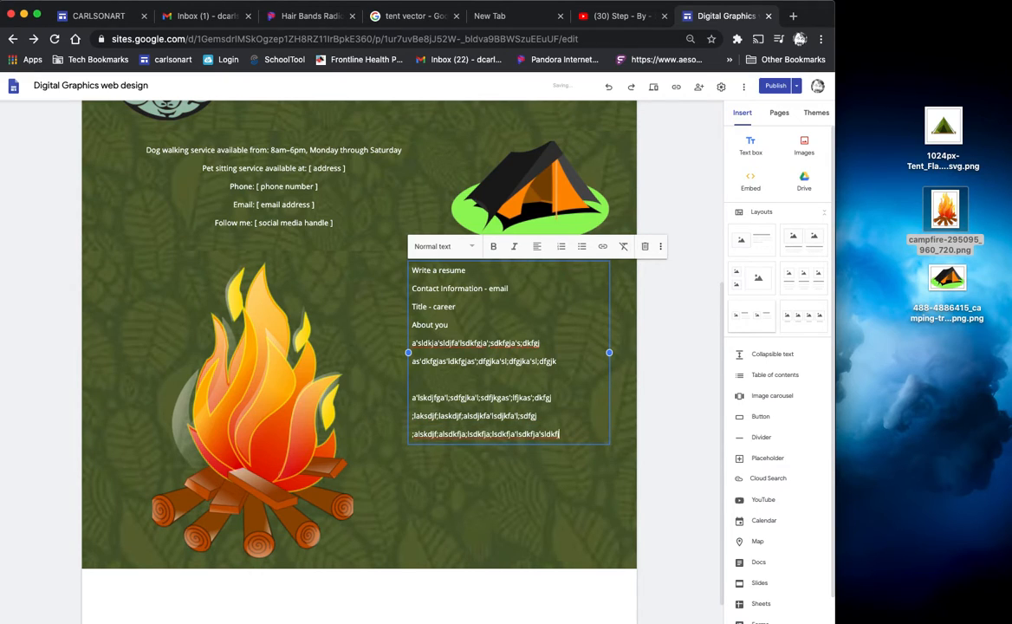
key("Return")
type("a;lsdkjf'al;sdjkfa'spkdjfa'lskdfj")
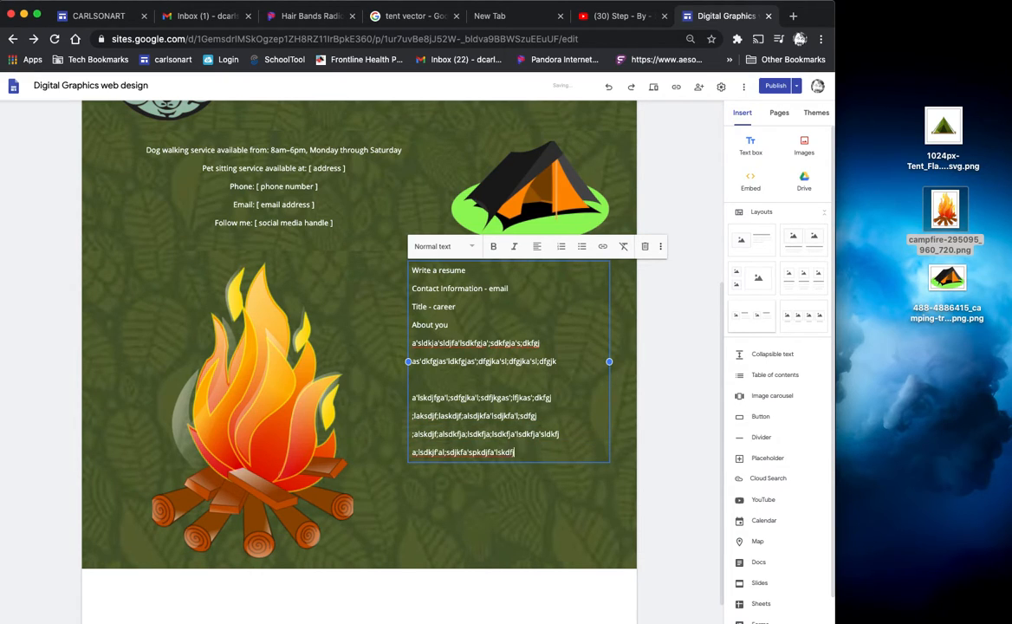
type("a'lskdfja'lsdfjk")
key("Return")
type(";laskdjf;alsdkjf;alsdkfja'l;s")
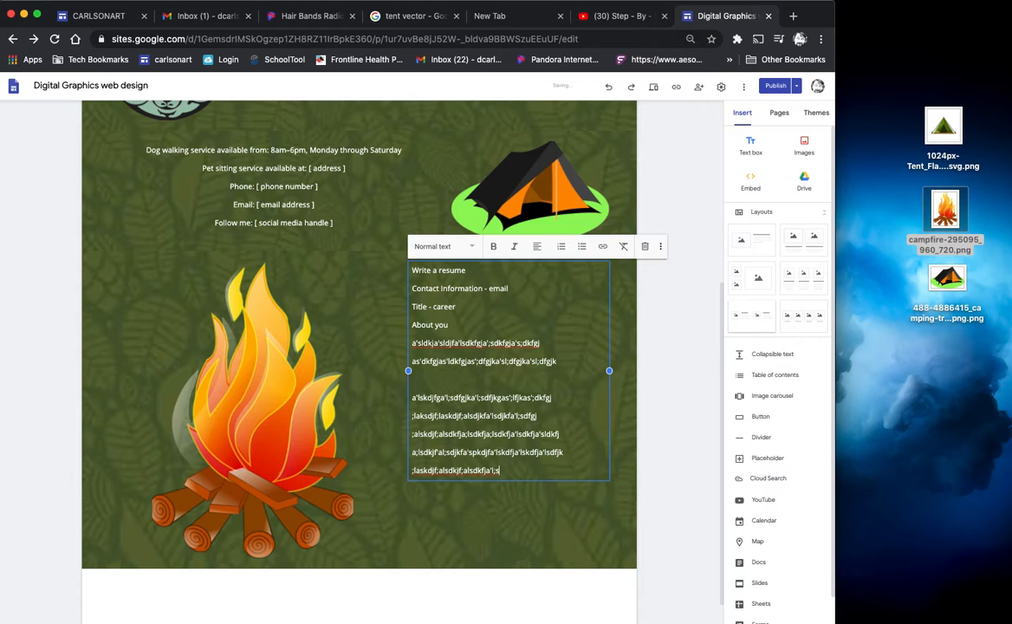
type("dfja'lskdfja'lskdfja'lskdfj ;alskdjf'laskdjfa'lskdfj")
key("Return")
type(";alskdjf'las")
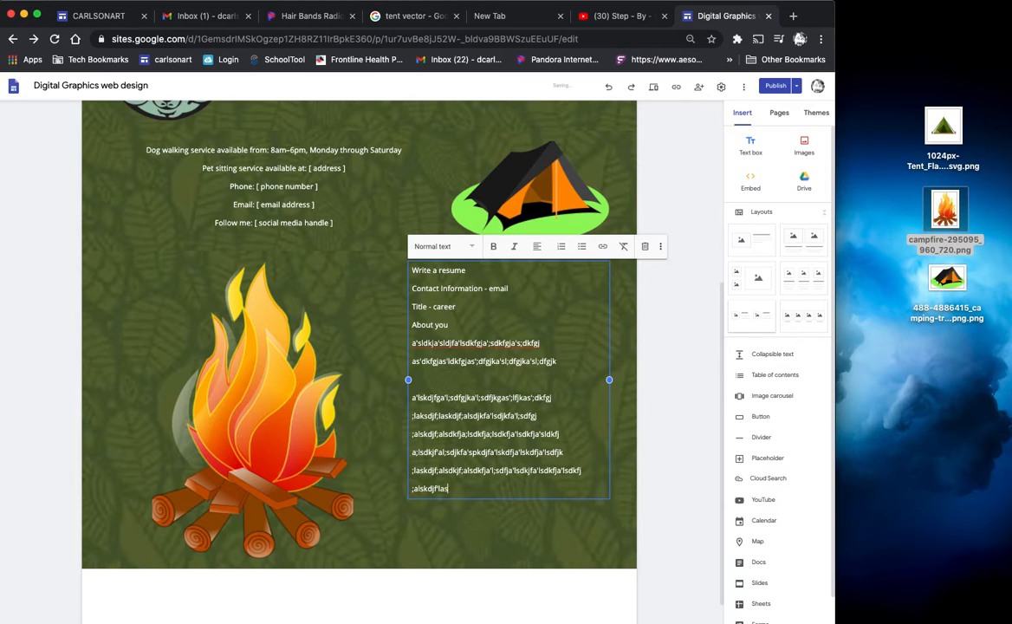
type("kdjfa'lskdfja'lskdfja'lskdfja'lskdfja'lsdfjka'lsdfjk")
key("Return")
type("a;lsdkjfa;lsdkjfa;lsdfjka;lsdkfj'alsdfjka;lsfjk")
key("Return")
type(";alskdjf'alsdkjf'laskdjf'a;skdjf'al;sdjkf'alksdfj'alskdfj")
key("Return")
type("laskdjfa'lskdjfa'lsdkfjas;ldfjkas;dl")
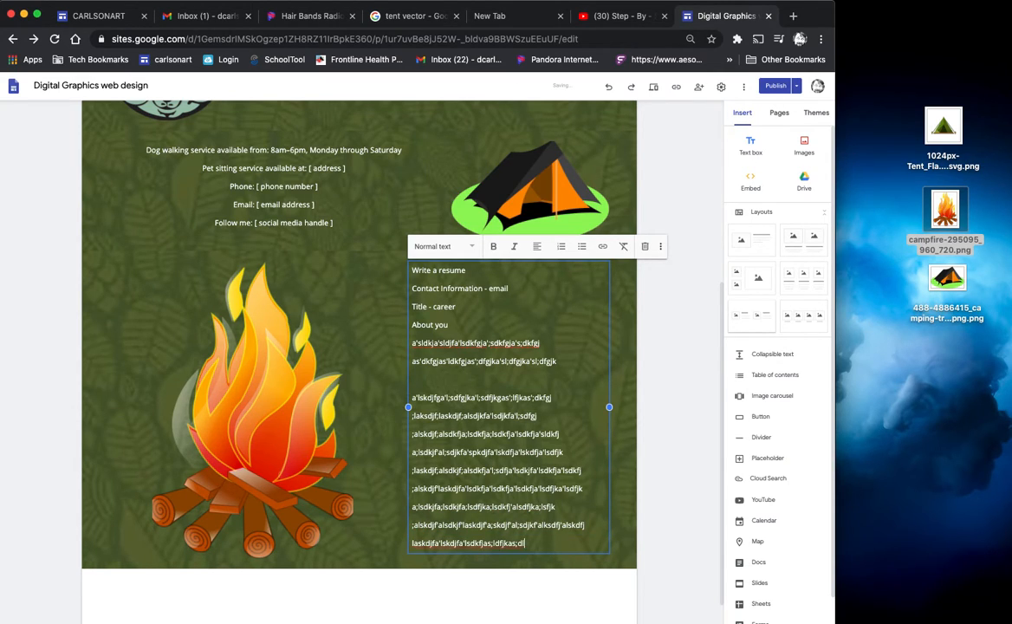
type("fjkas'ldfjka's;dfjkas'ldfjk")
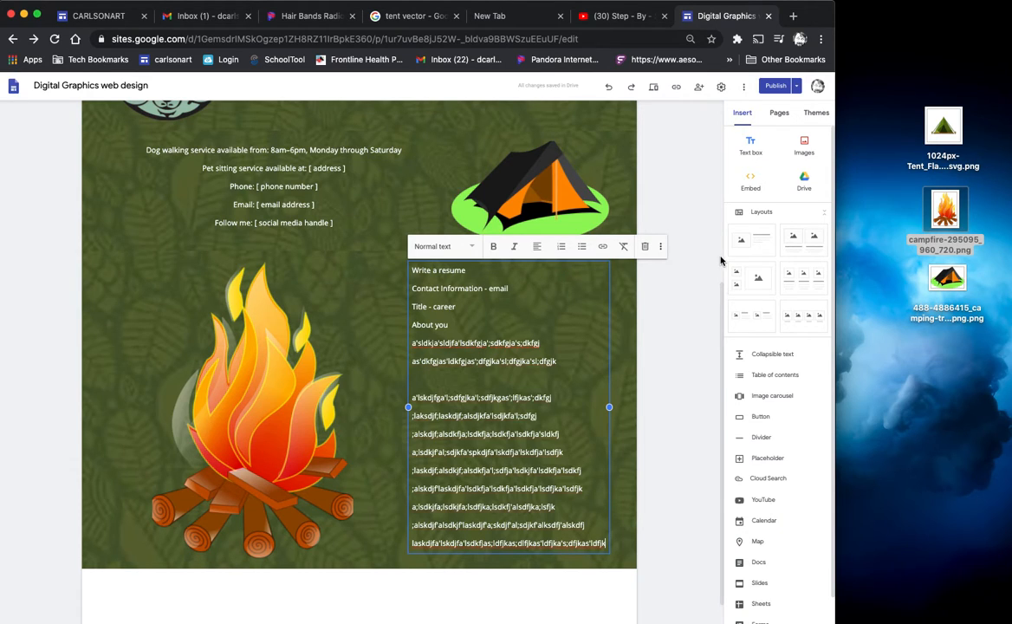
Check the Transparent colour filter on the tent vector image search, close that search page and return to the site editor.
left_click(700, 230)
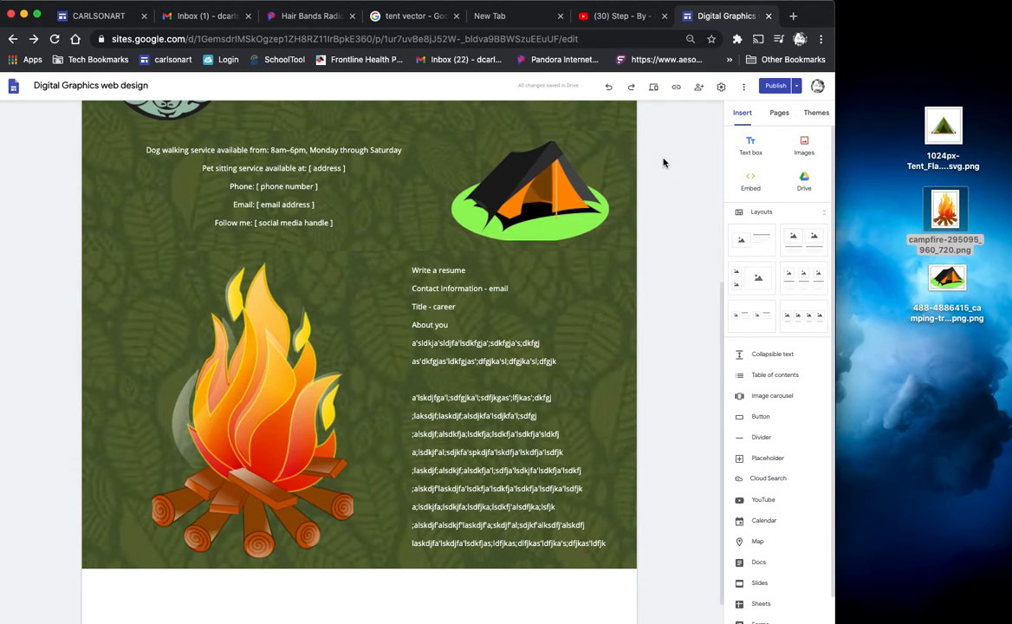
left_click_drag(722, 282, 685, 243)
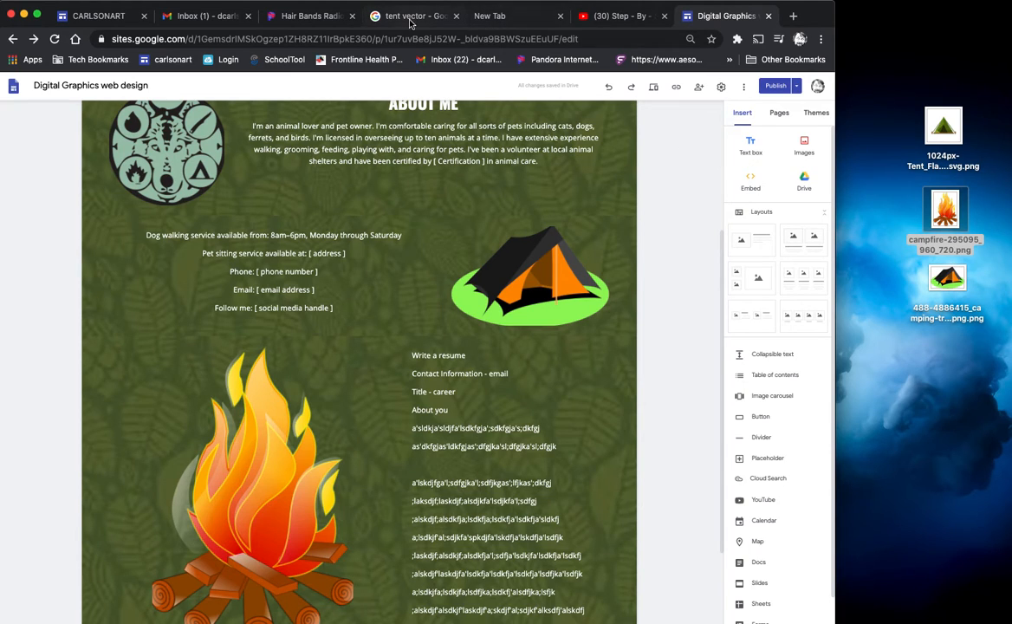
left_click(378, 17)
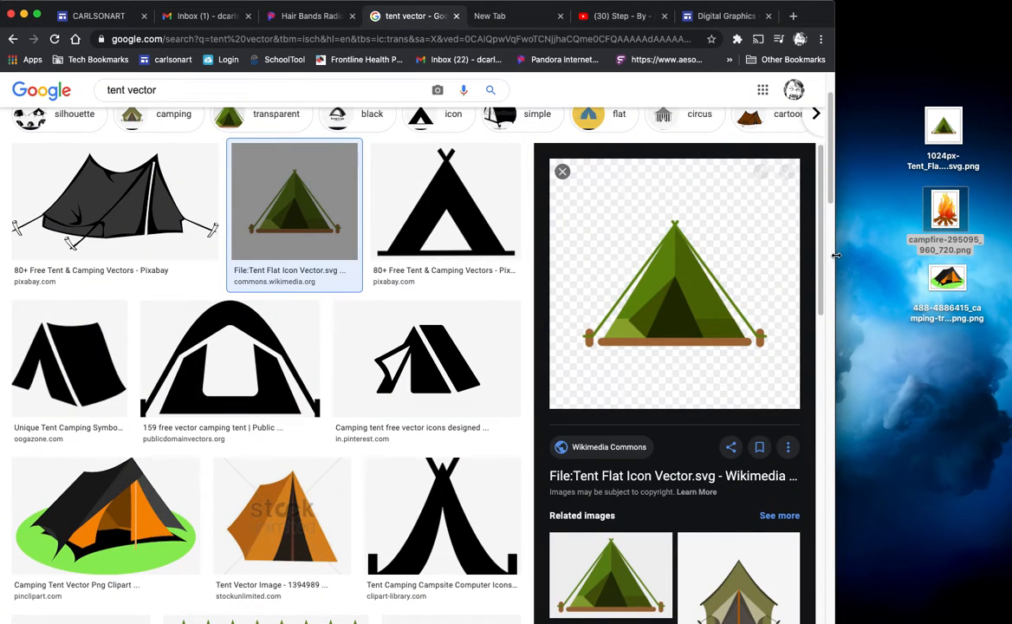
scroll(826, 200, "up", 2)
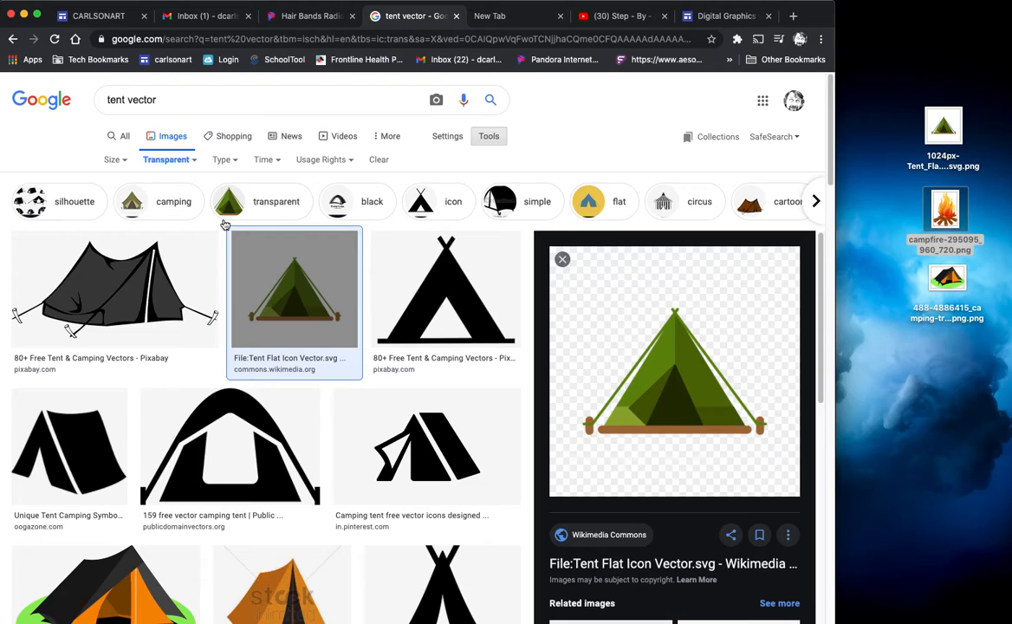
left_click(165, 161)
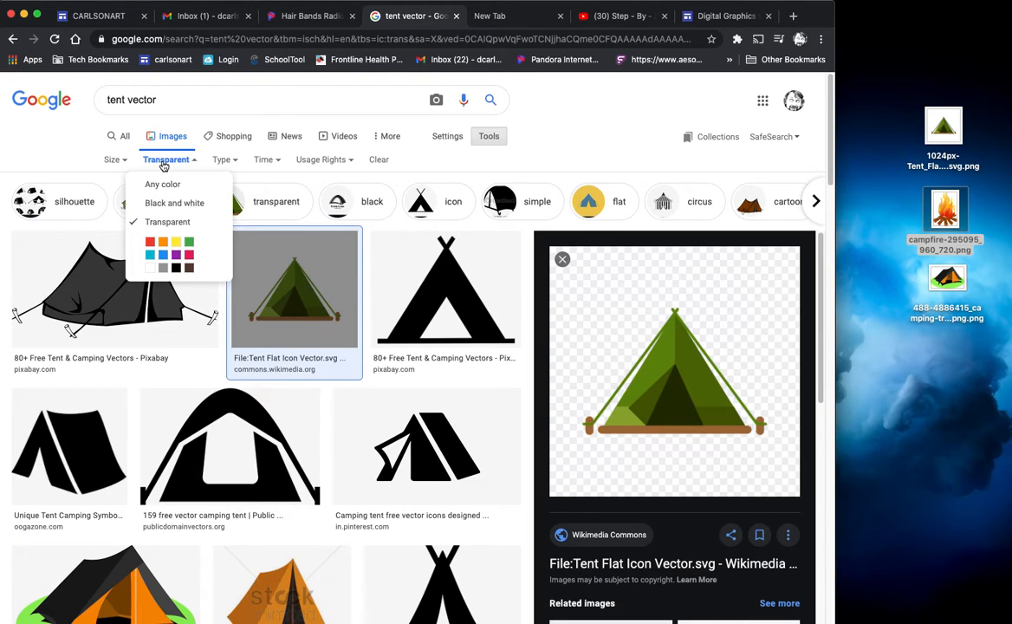
left_click(165, 164)
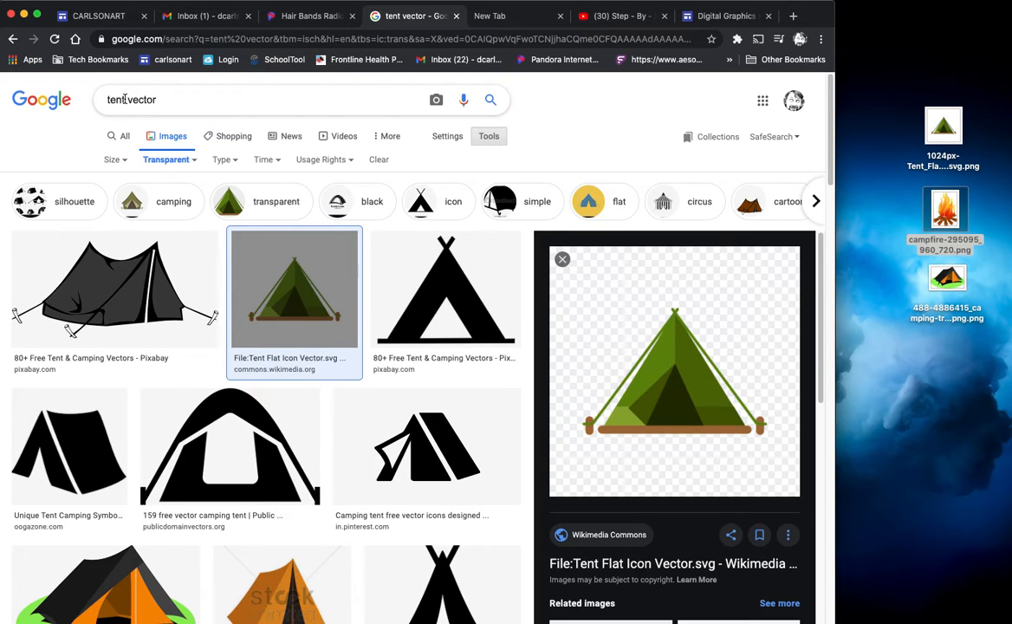
left_click(456, 15)
left_click(639, 17)
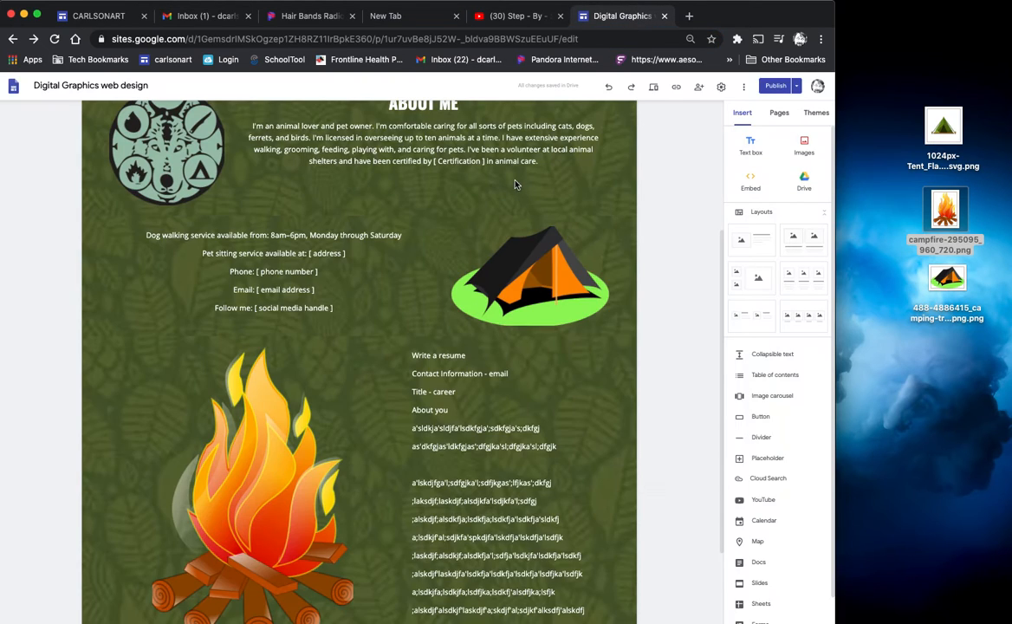
Insert an empty text box directly beneath the orange and black tent image.
left_click_drag(721, 278, 720, 289)
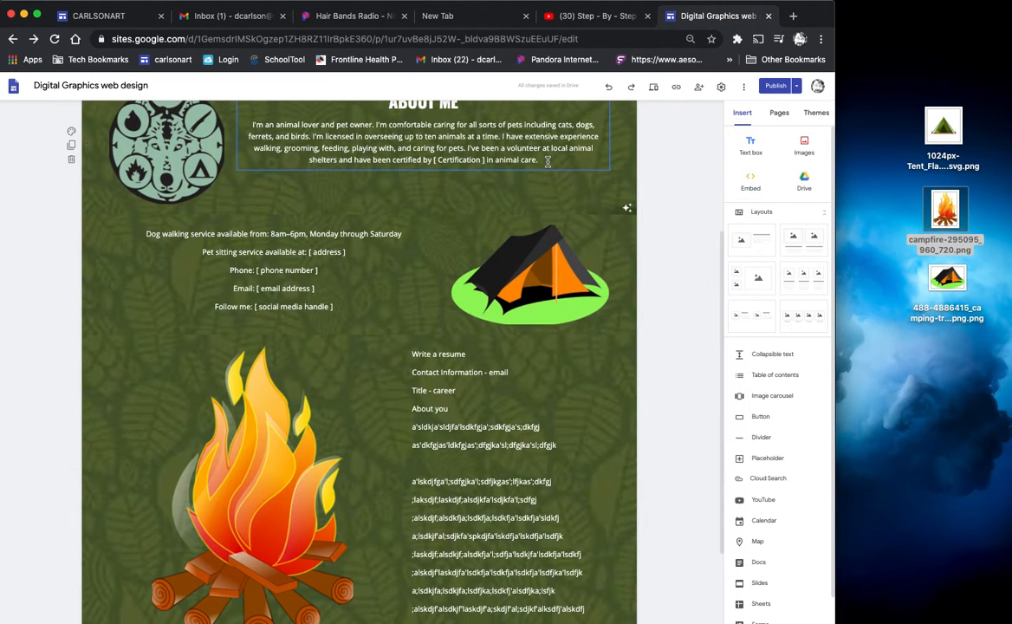
left_click_drag(722, 267, 721, 289)
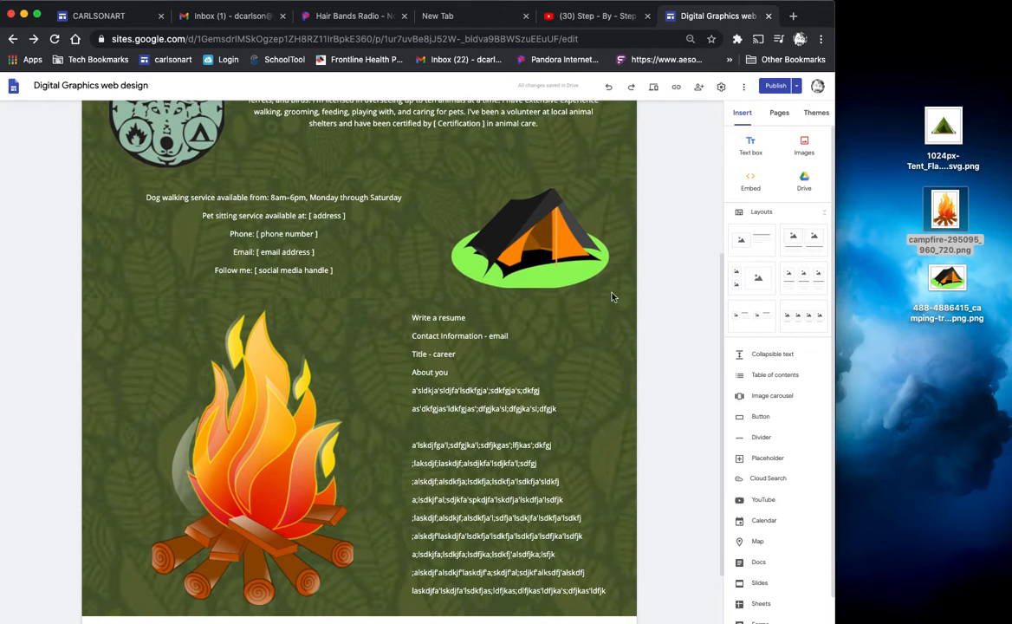
double_click(556, 294)
left_click(557, 294)
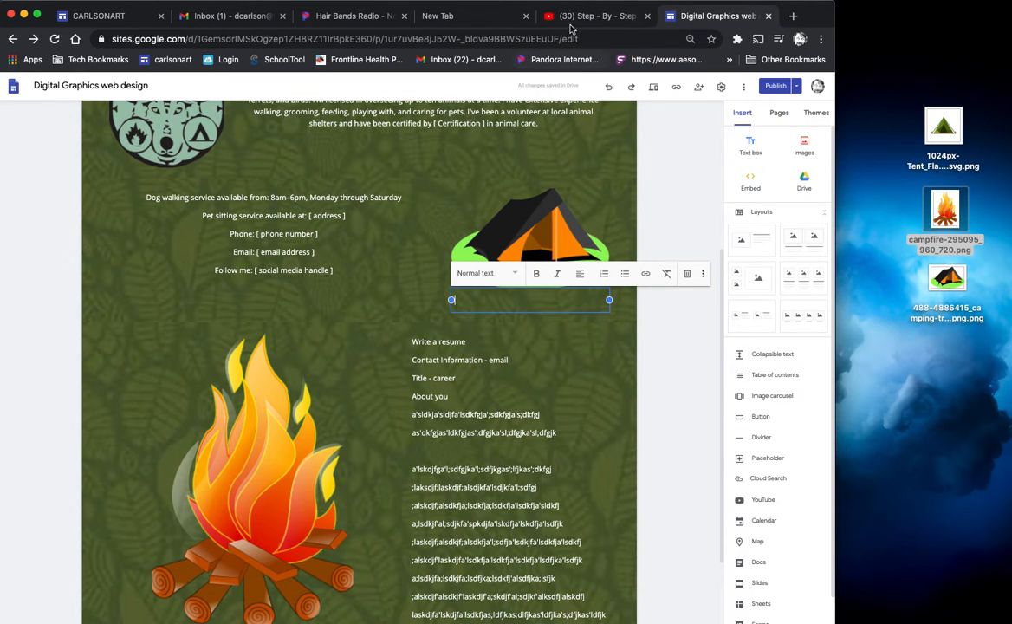
Copy the full web address of the YouTube video "Step - By - Step | How To Set Up a Tent" and return to the site editor.
left_click(579, 17)
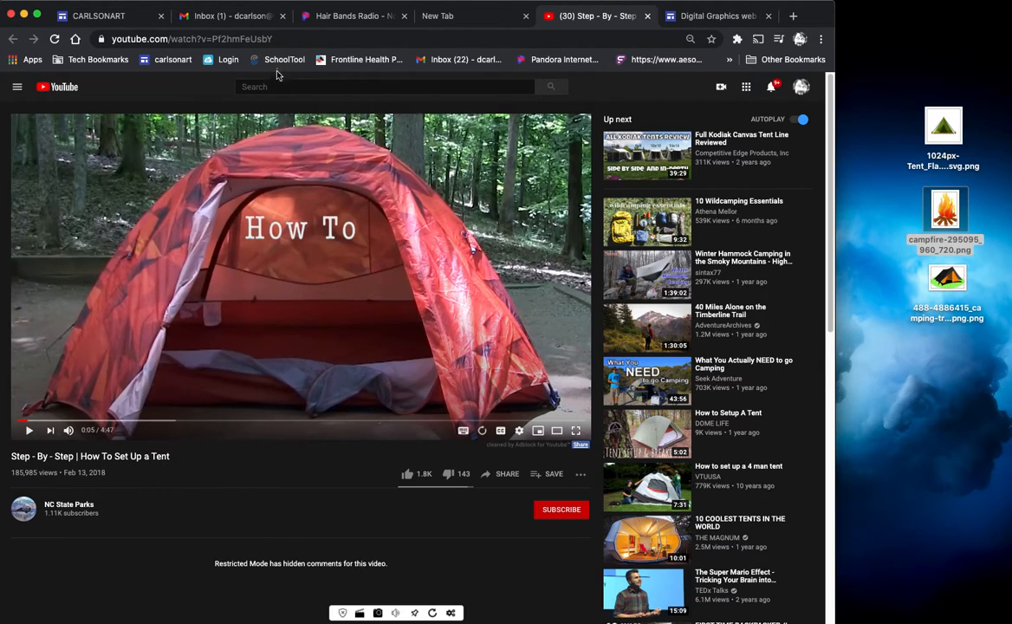
left_click(261, 36)
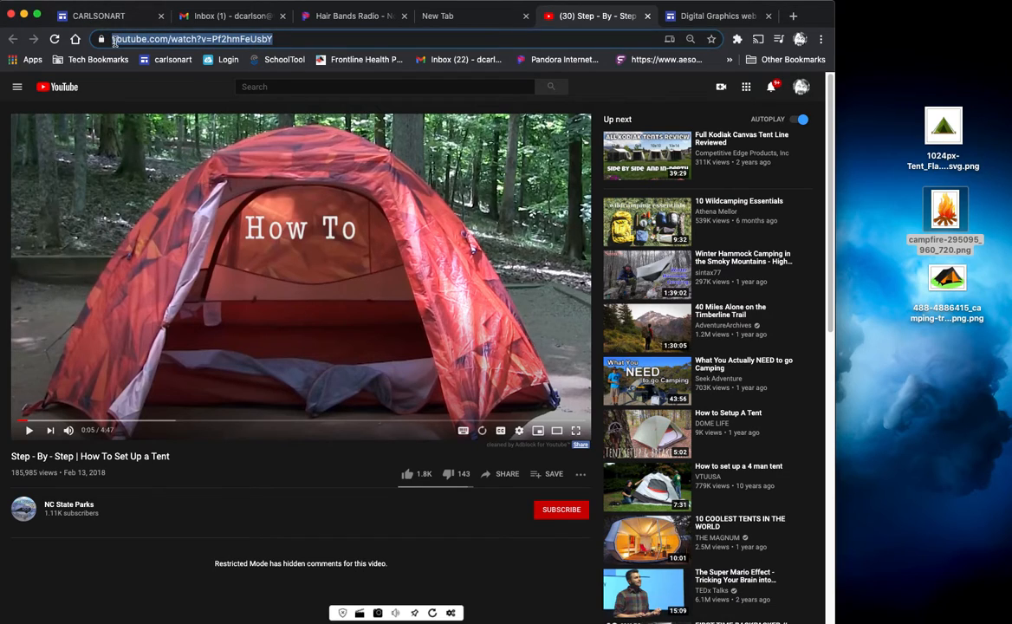
left_click(280, 40)
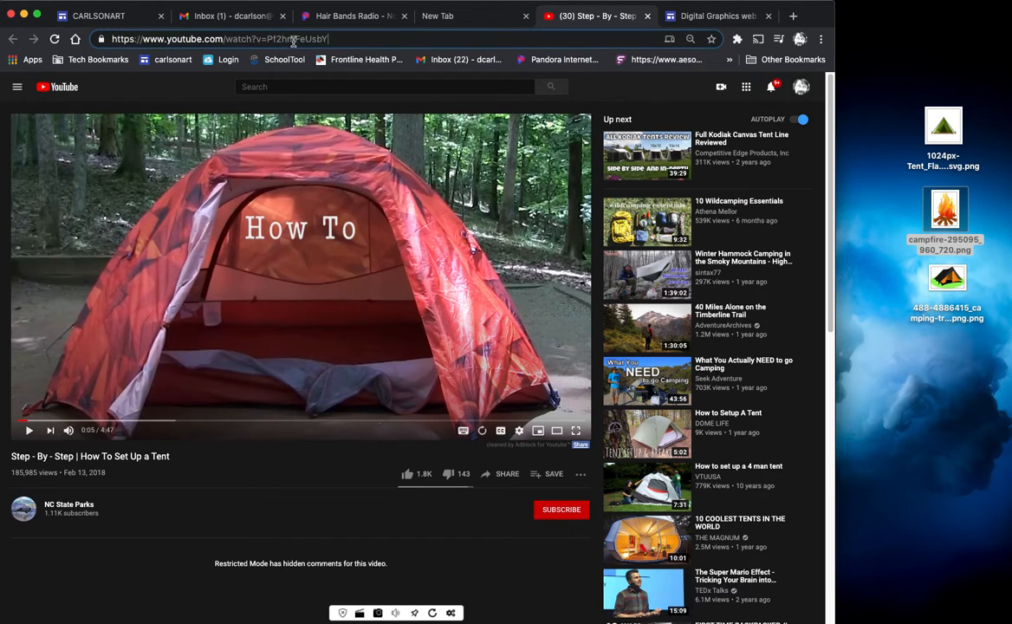
left_click_drag(333, 39, 122, 50)
key("super+c")
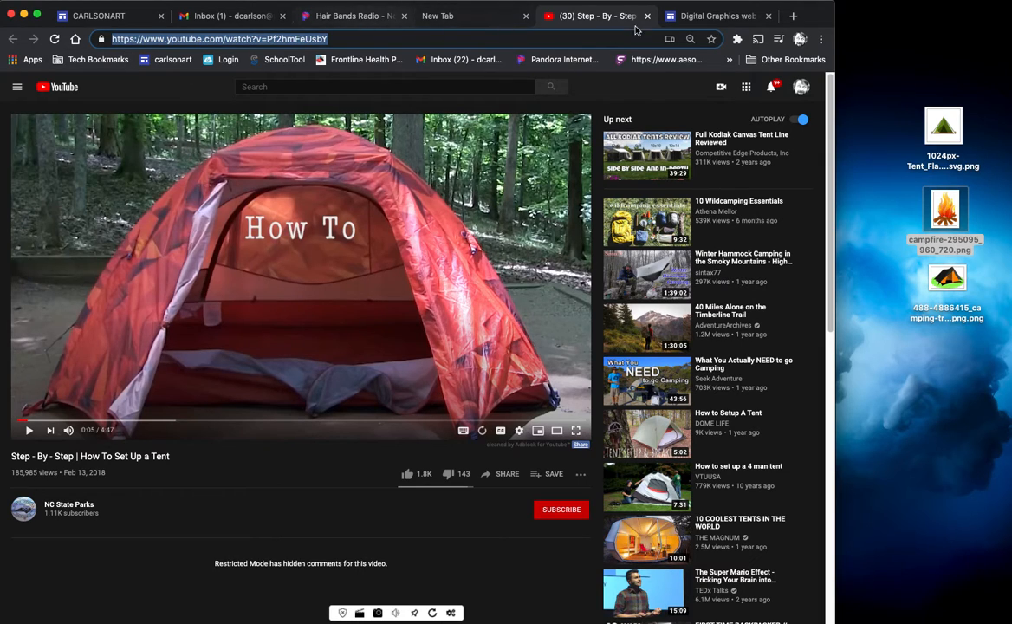
left_click(715, 16)
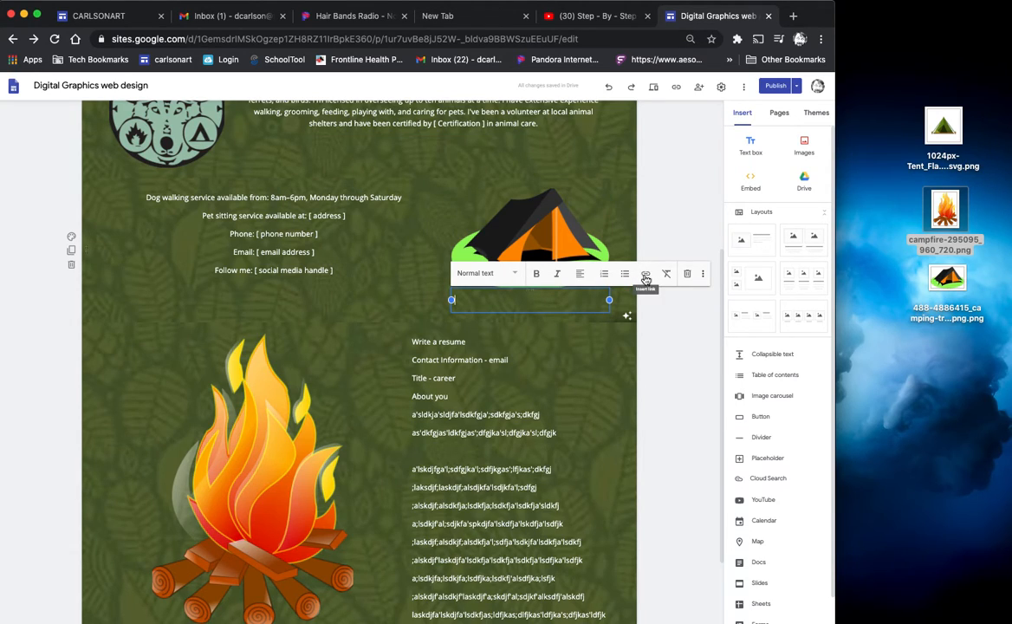
Insert a link to the copied YouTube address in the empty text box, with the display text "How to Set up.a Tent".
left_click(647, 275)
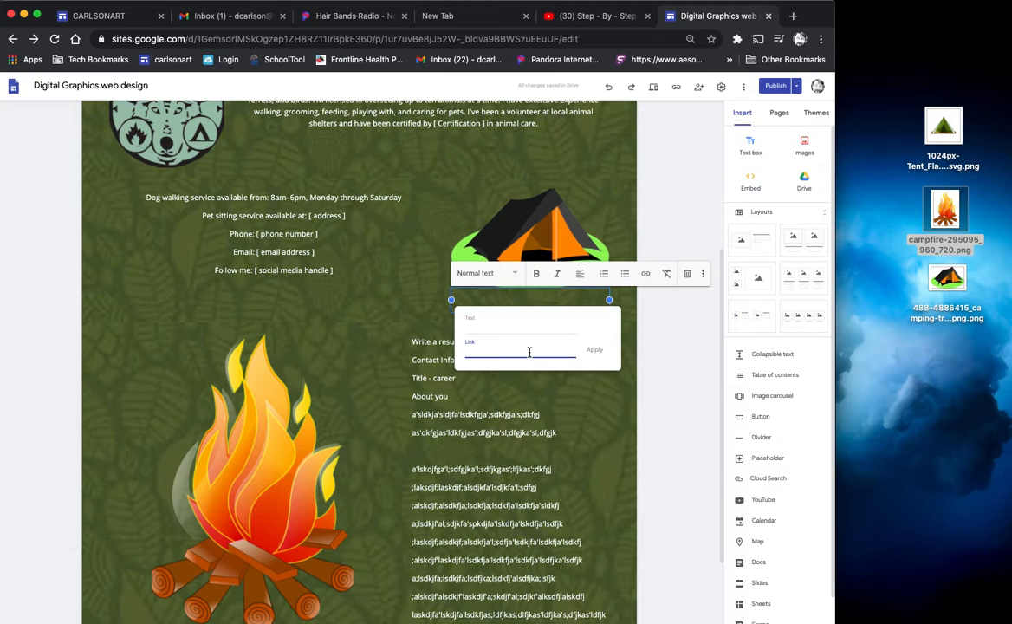
key("super+v")
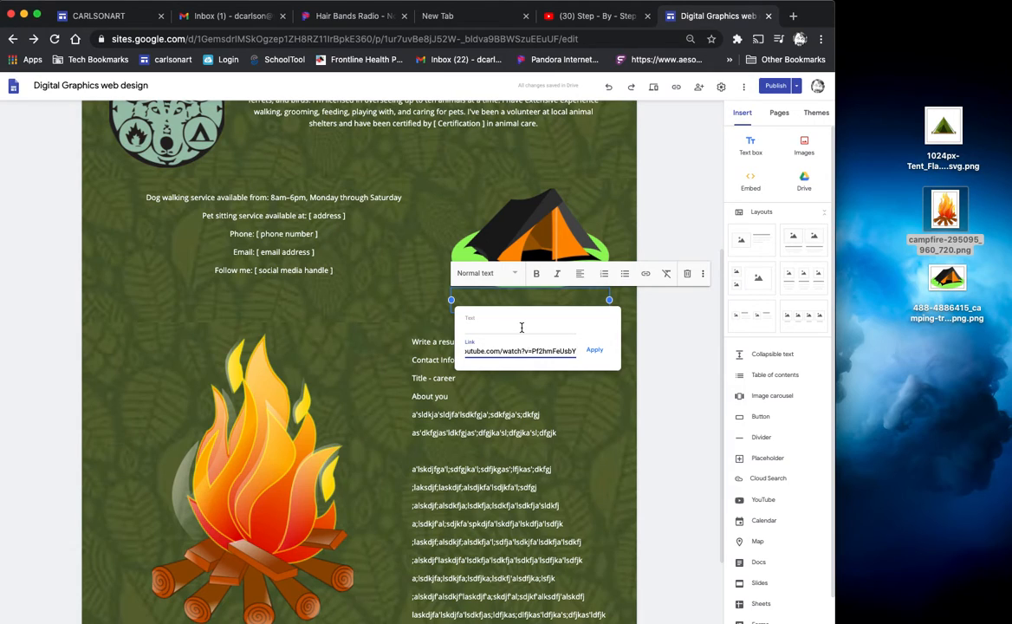
left_click(522, 328)
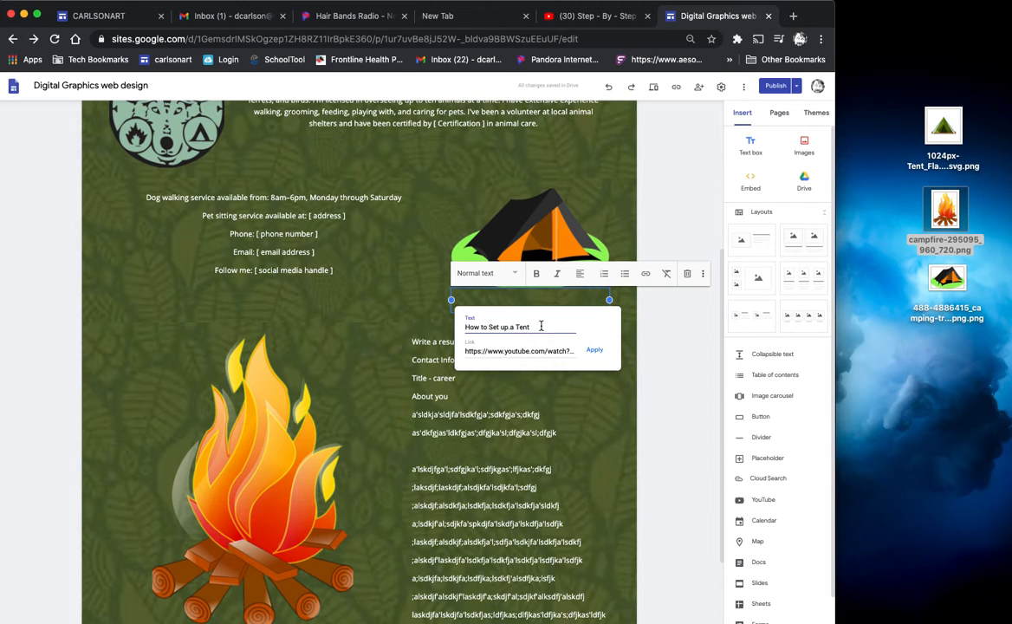
left_click(595, 349)
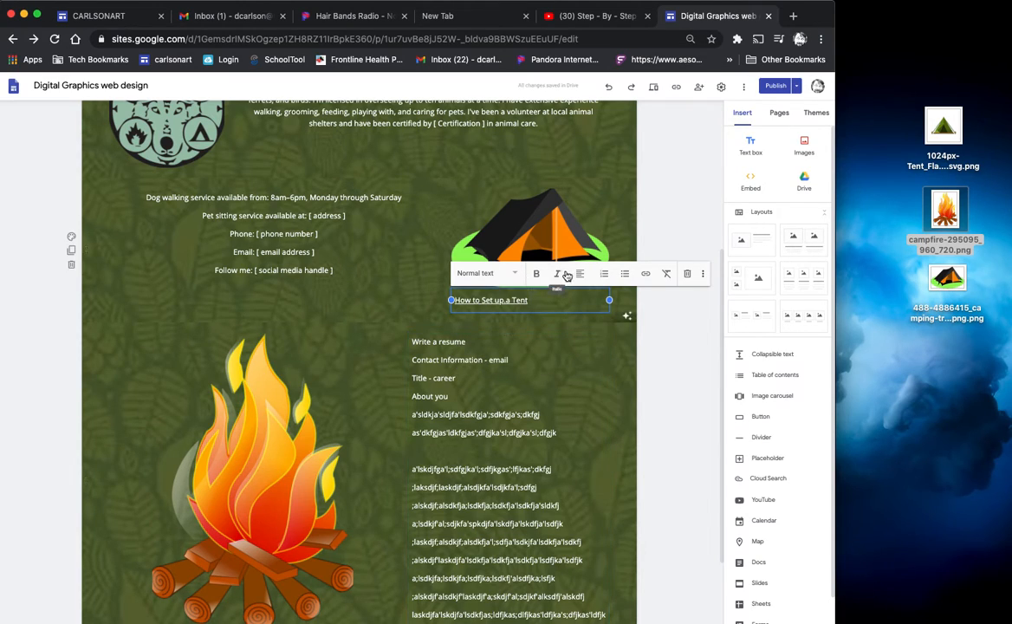
Centre the tent link text and give it the Heading style.
left_click_drag(544, 298, 448, 300)
left_click(580, 274)
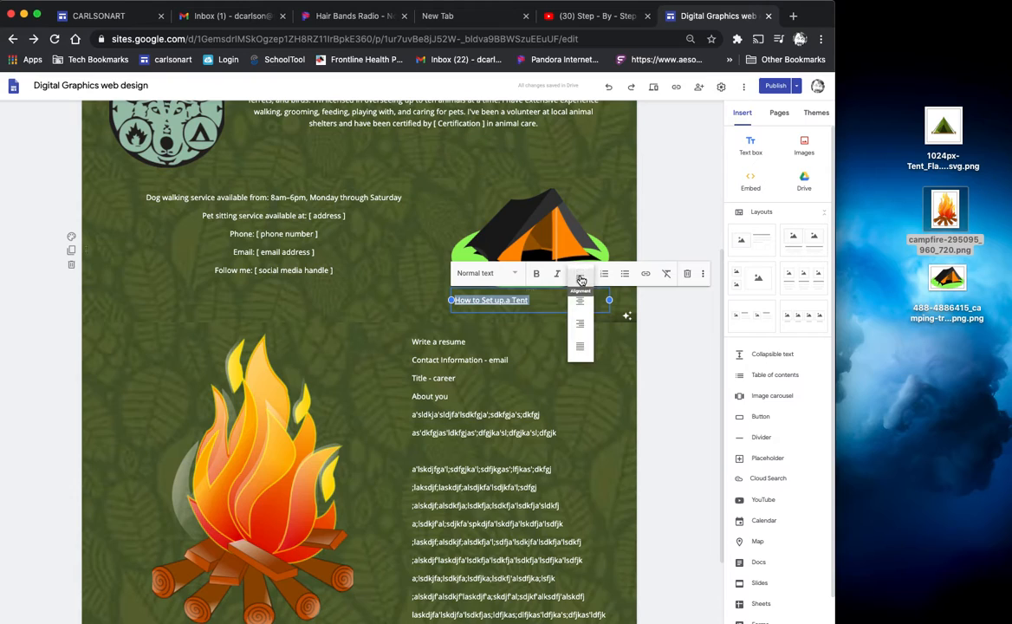
left_click(580, 301)
left_click(481, 273)
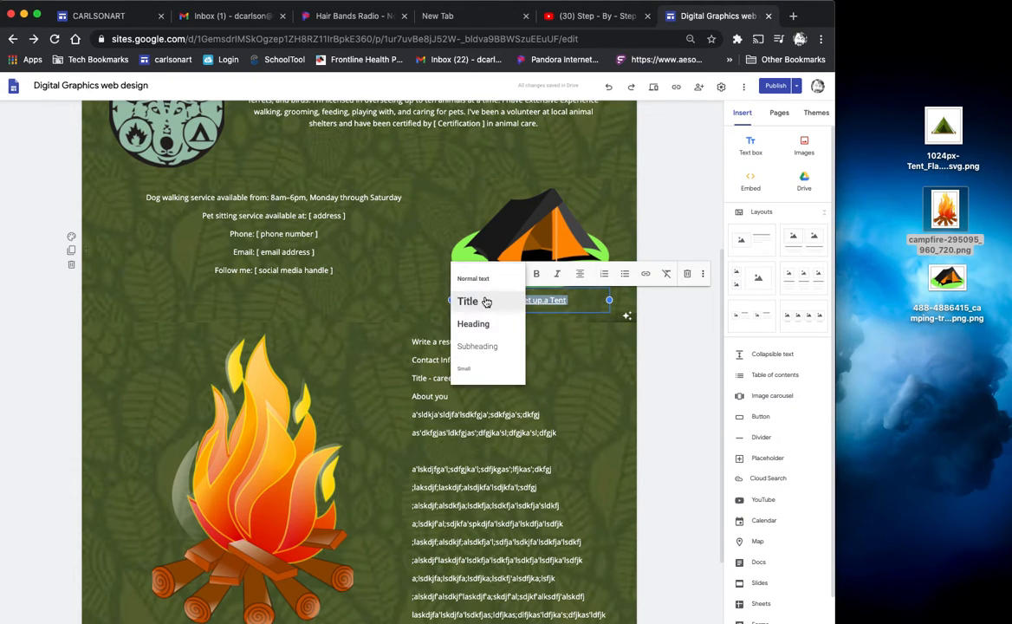
left_click(473, 323)
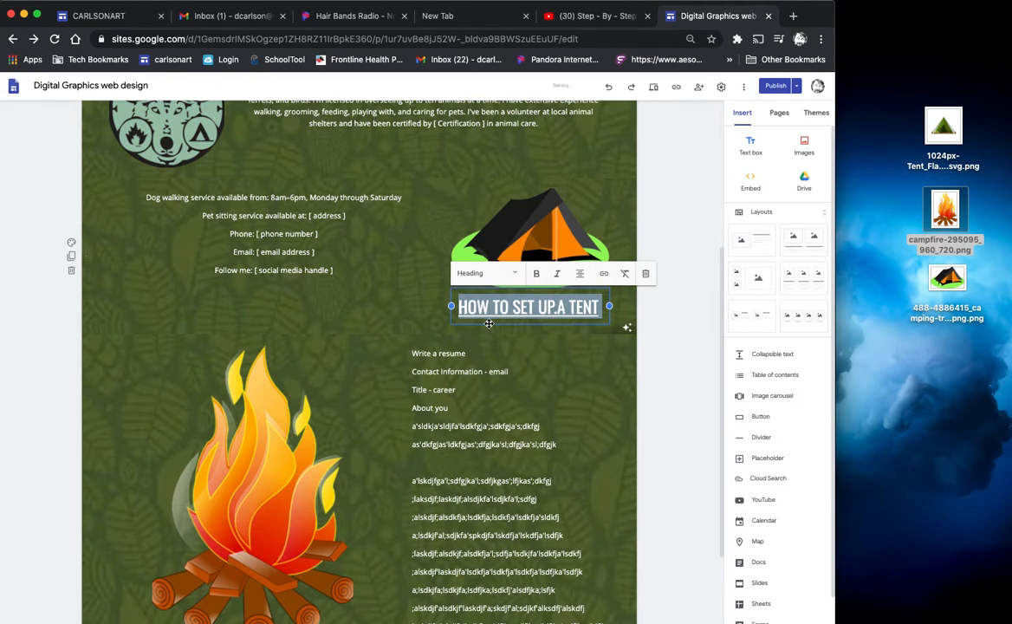
Replace the stray period between "up" and "a" in the tent link heading with a space.
left_click(559, 308)
key("BackSpace")
left_click(663, 316)
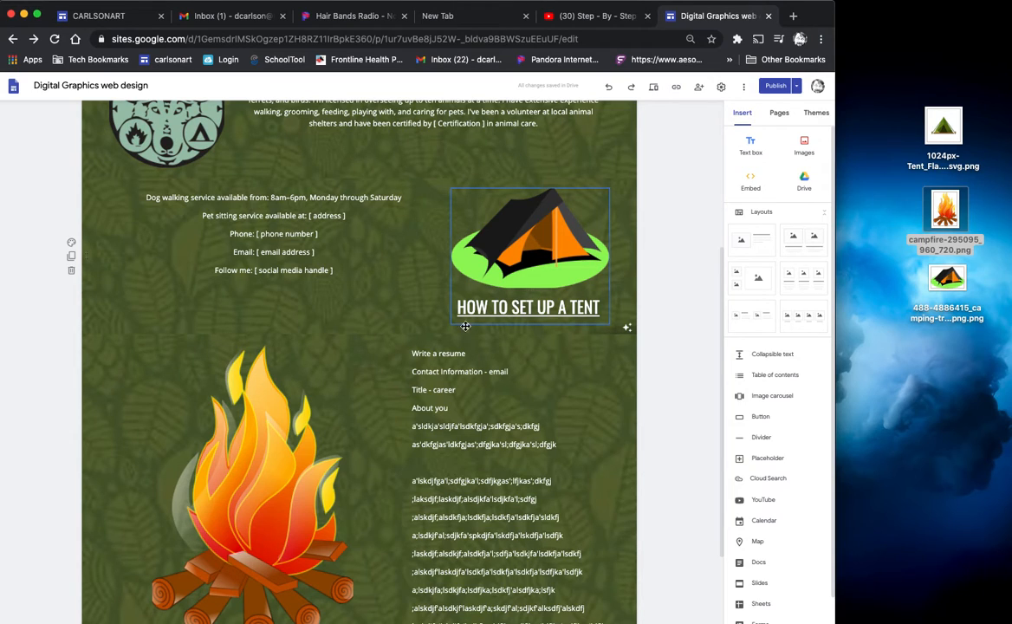
Search Google for "new york state parks" in the YouTube video's browser tab and open the New York State Parks Recreation & Historic Preservation site.
scroll(651, 431, "down", 3)
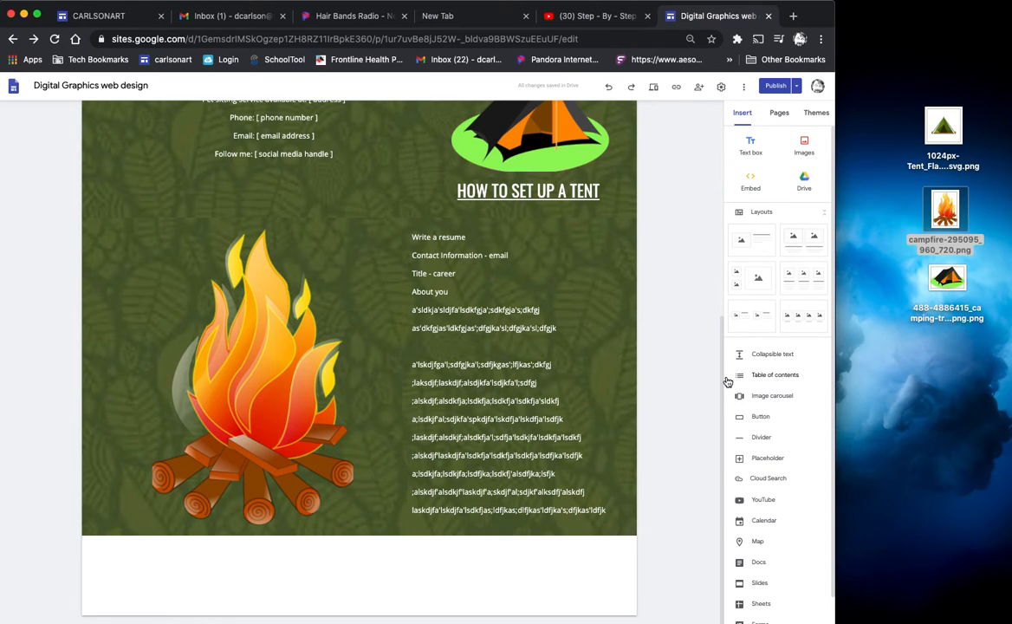
left_click_drag(724, 391, 703, 231)
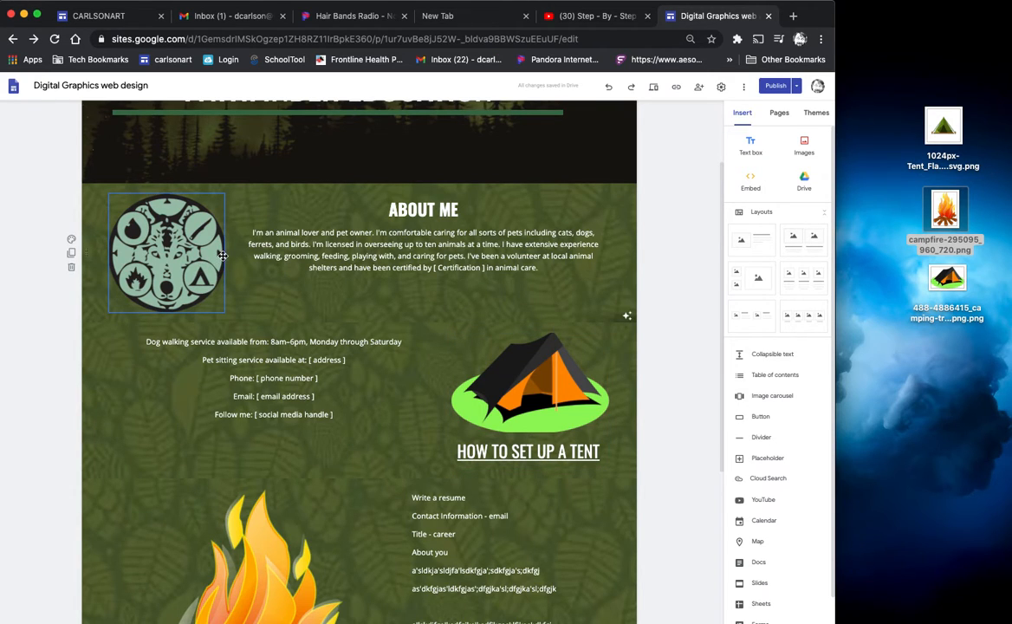
left_click(606, 19)
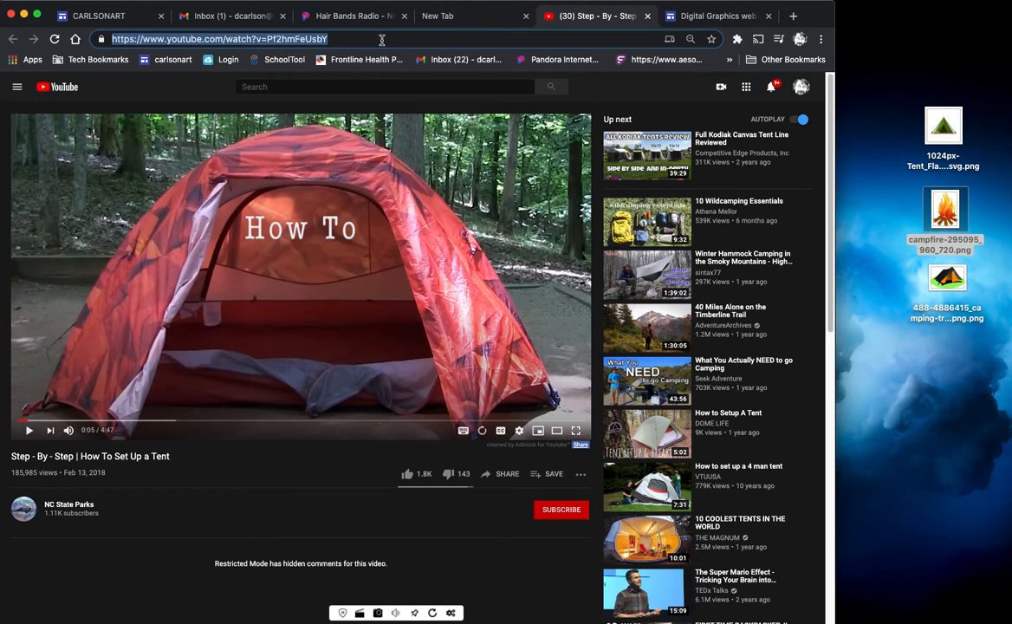
type("new ")
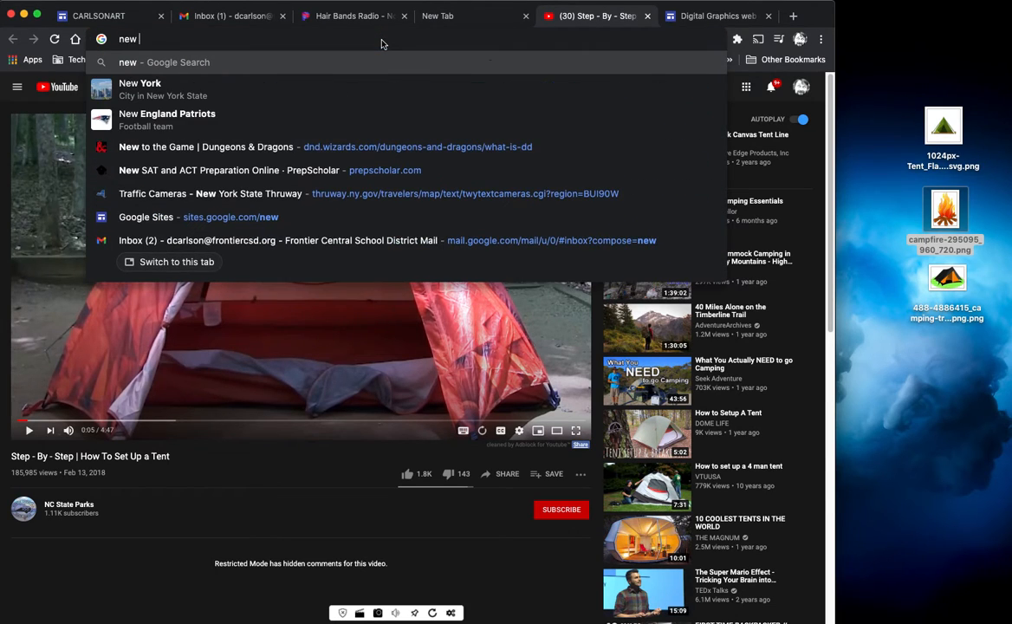
type("york st")
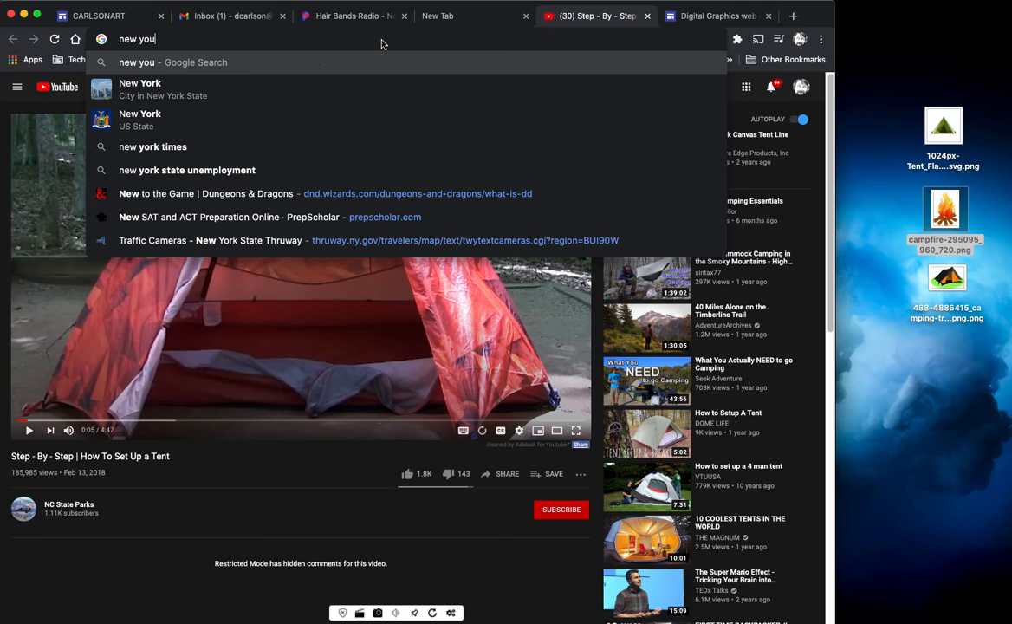
type("ate parks")
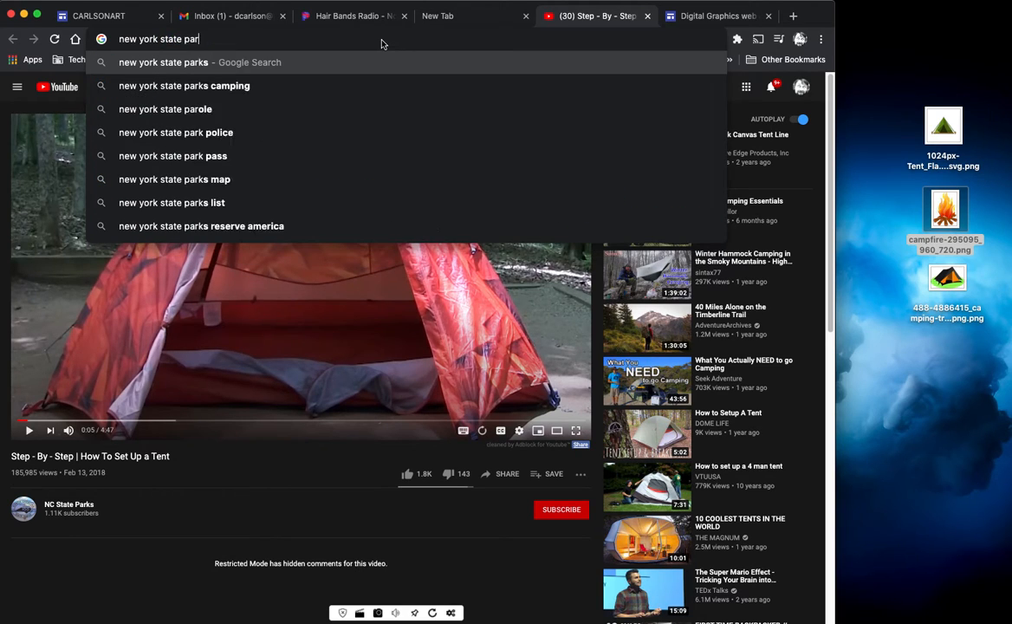
key("Return")
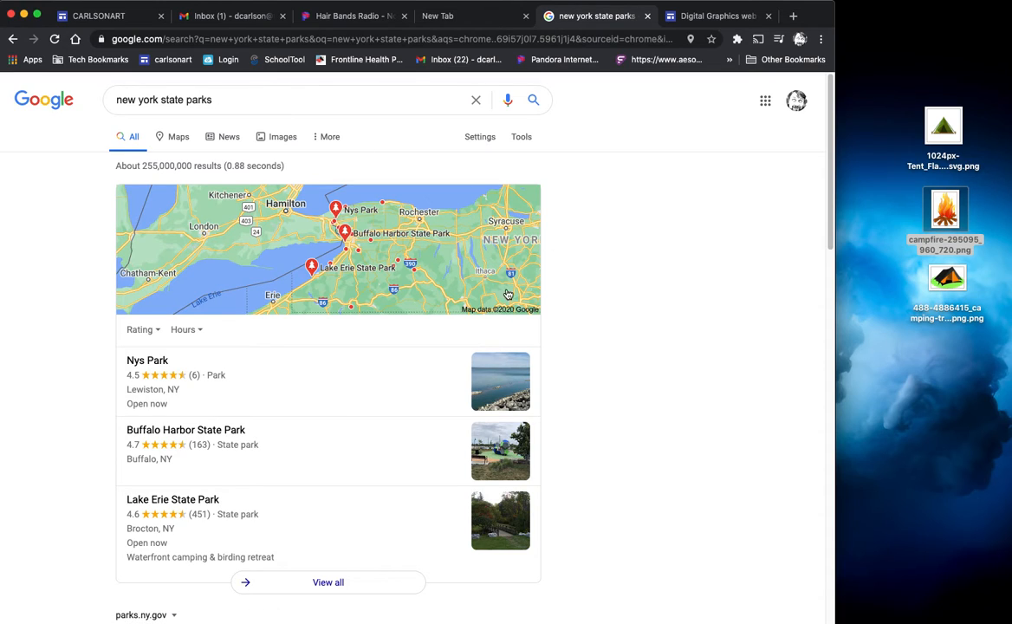
scroll(581, 316, "down", 4)
scroll(581, 316, "down", 2)
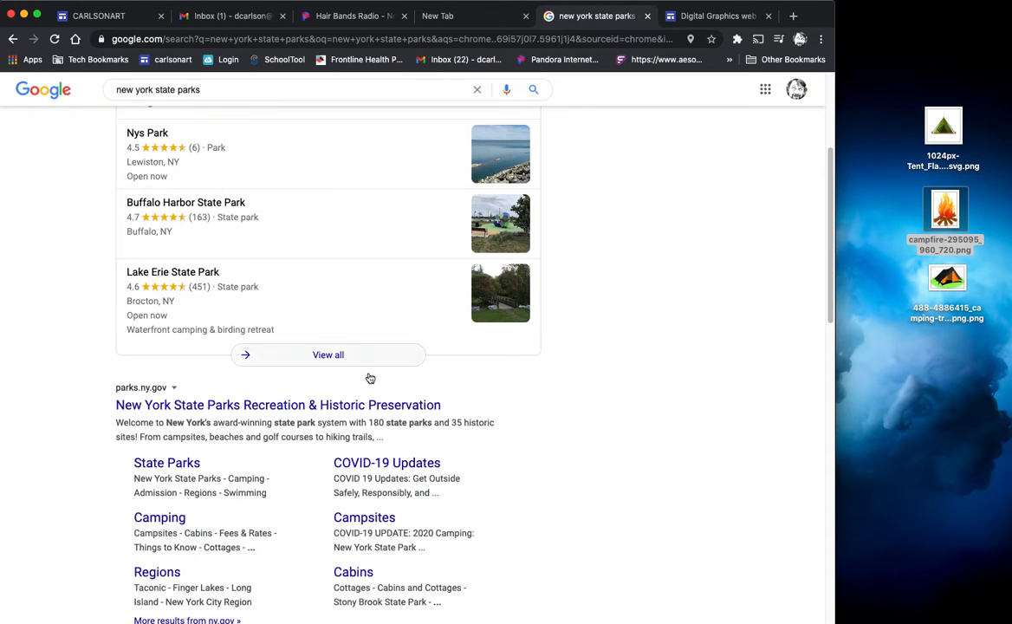
left_click(316, 405)
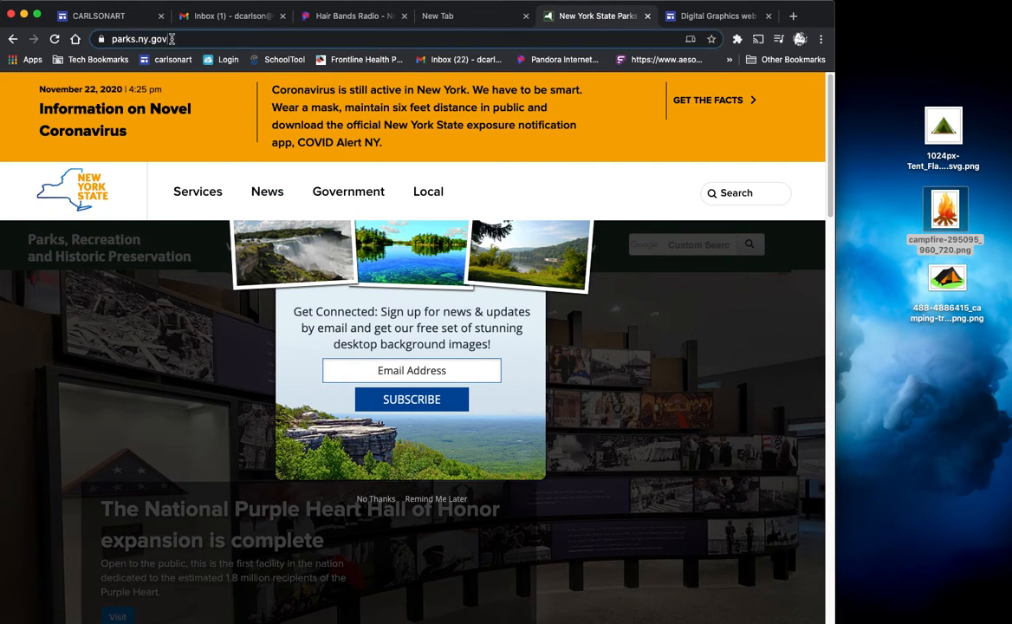
Copy the parks.ny.gov web address and return to the site editor.
left_click(126, 41)
key("super+c")
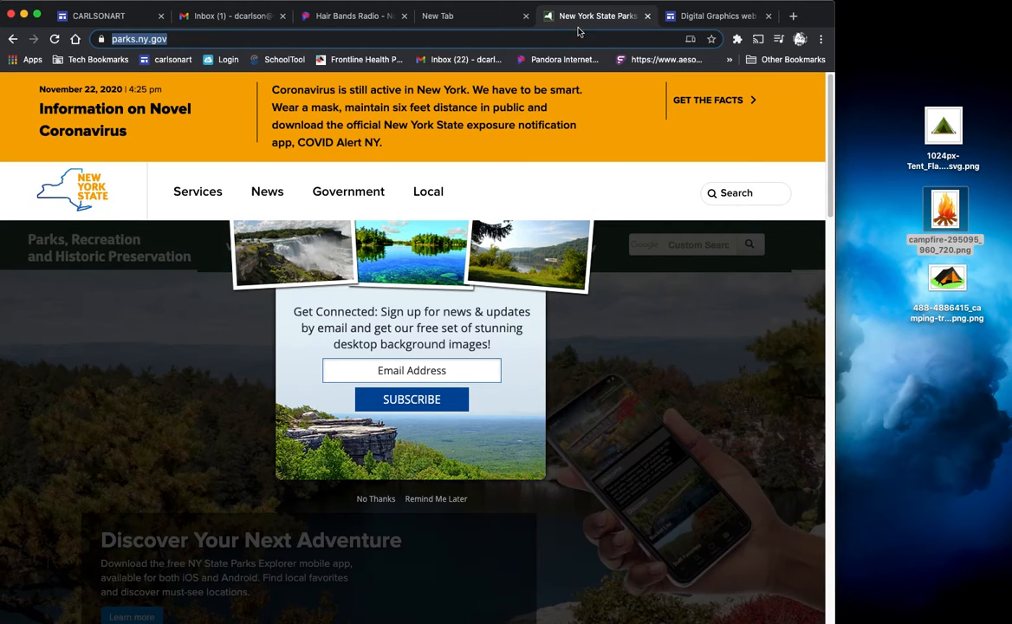
left_click(699, 22)
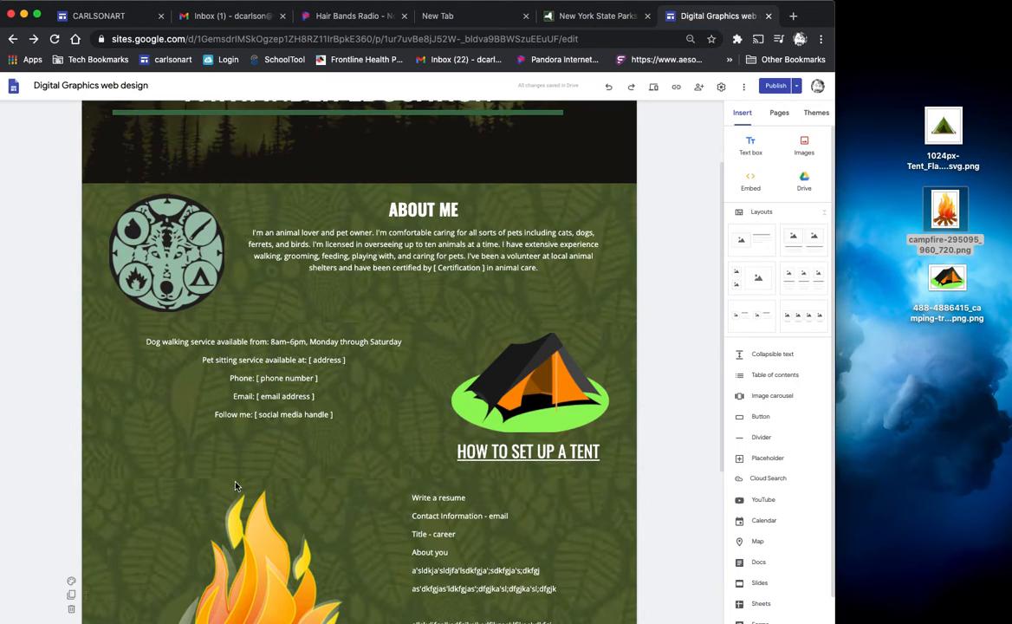
double_click(249, 441)
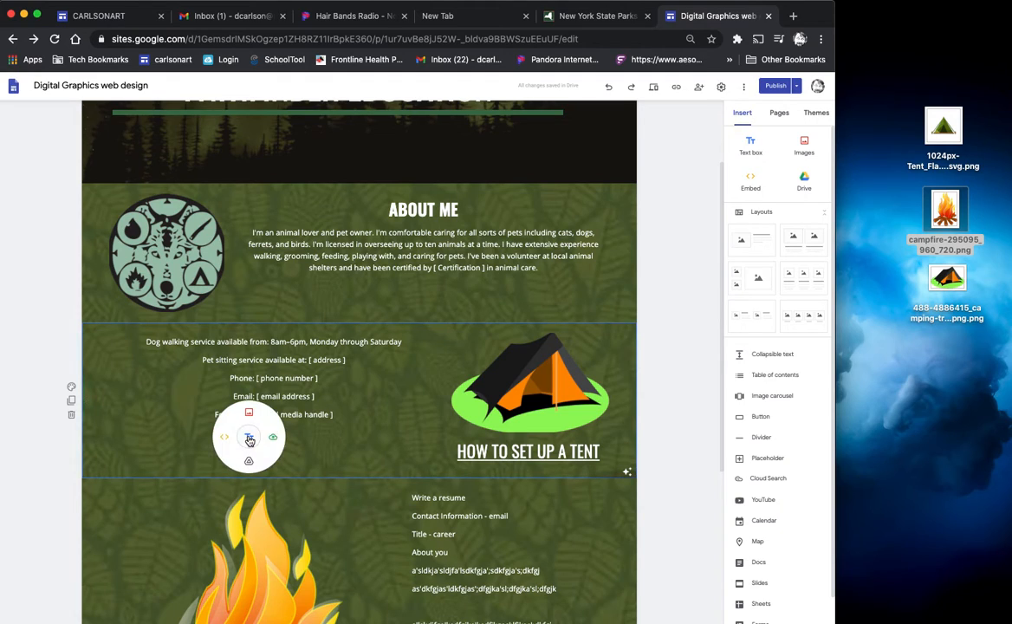
left_click(248, 439)
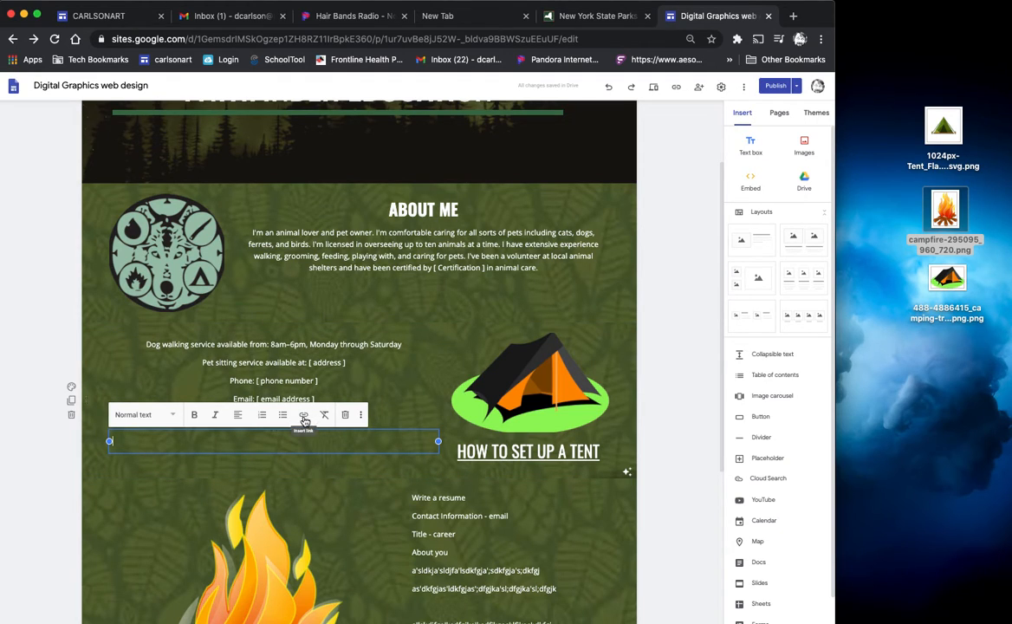
left_click(304, 416)
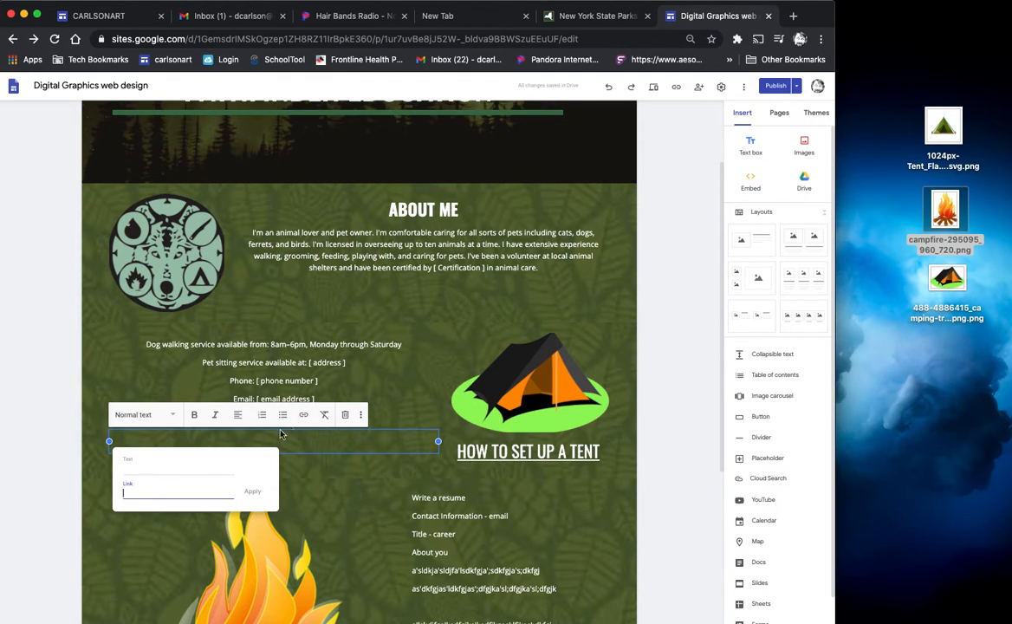
key("super+v")
left_click(166, 468)
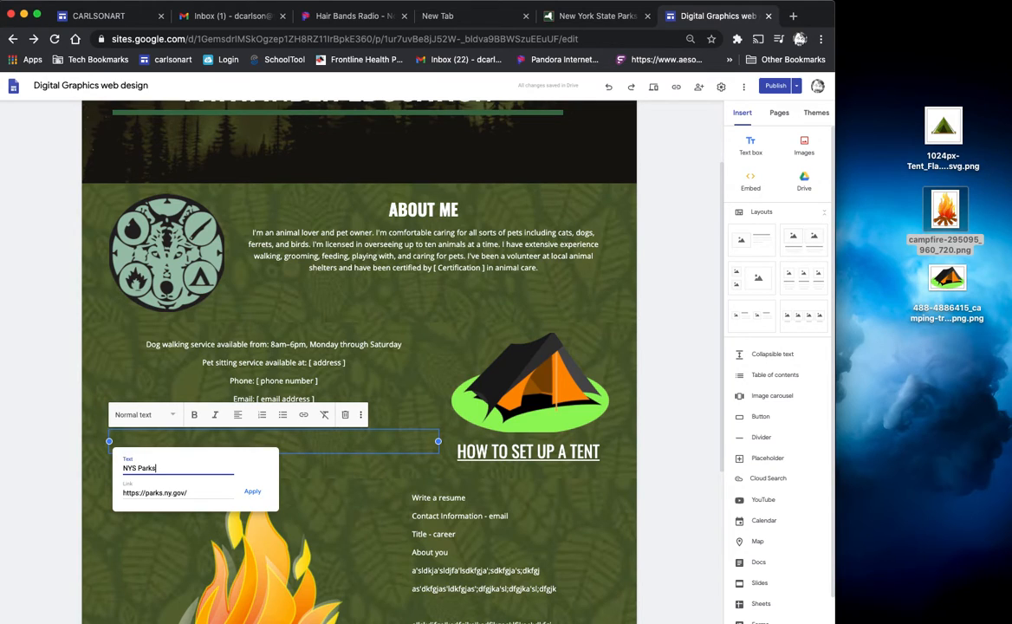
left_click(251, 492)
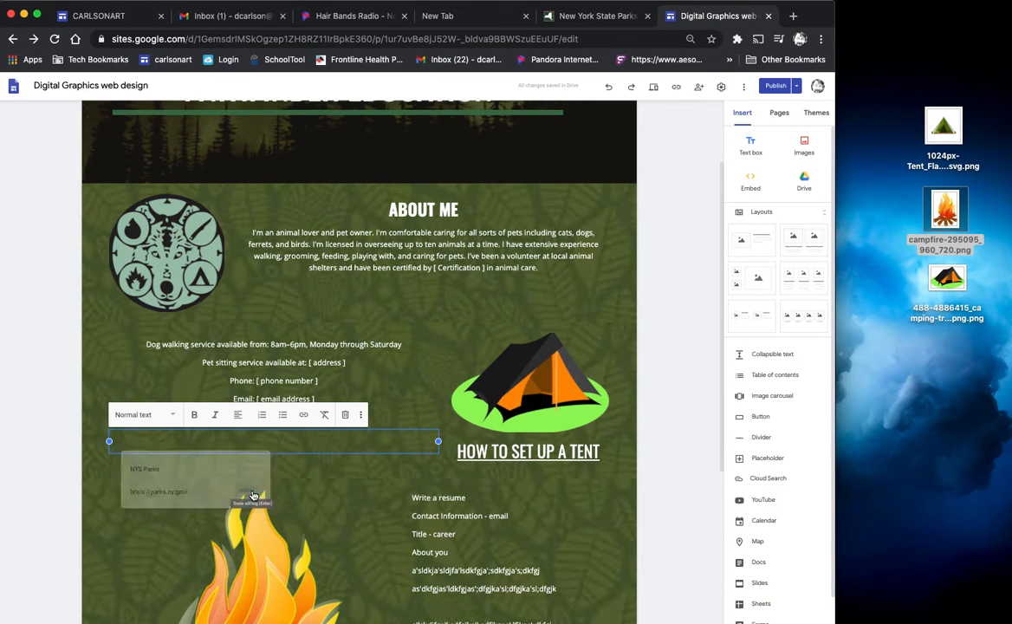
Give the NYS Parks link text the Title style and centre it in its text box.
triple_click(143, 440)
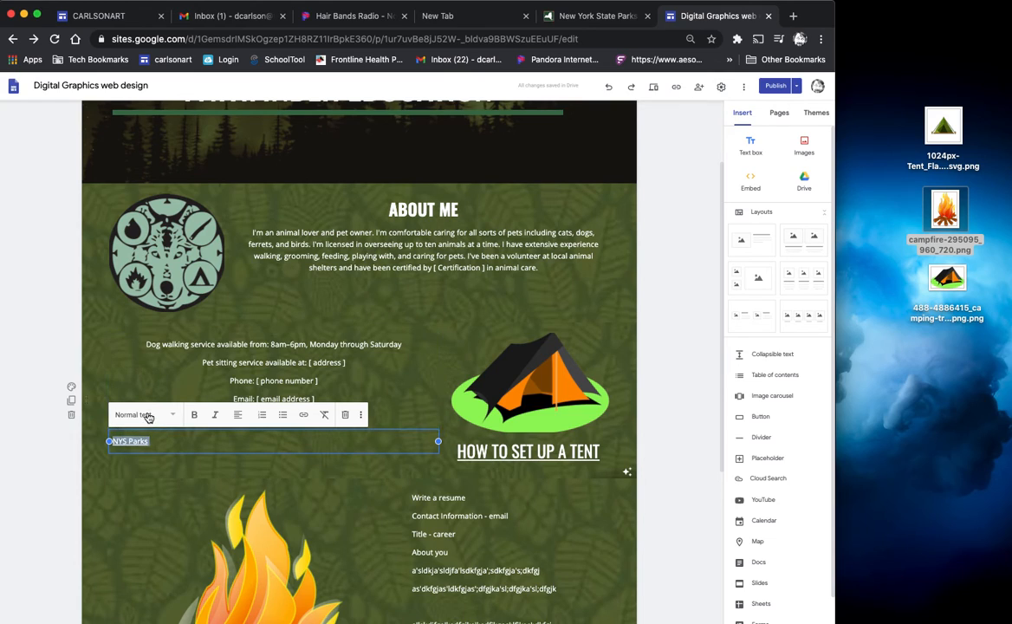
left_click(143, 414)
left_click(148, 451)
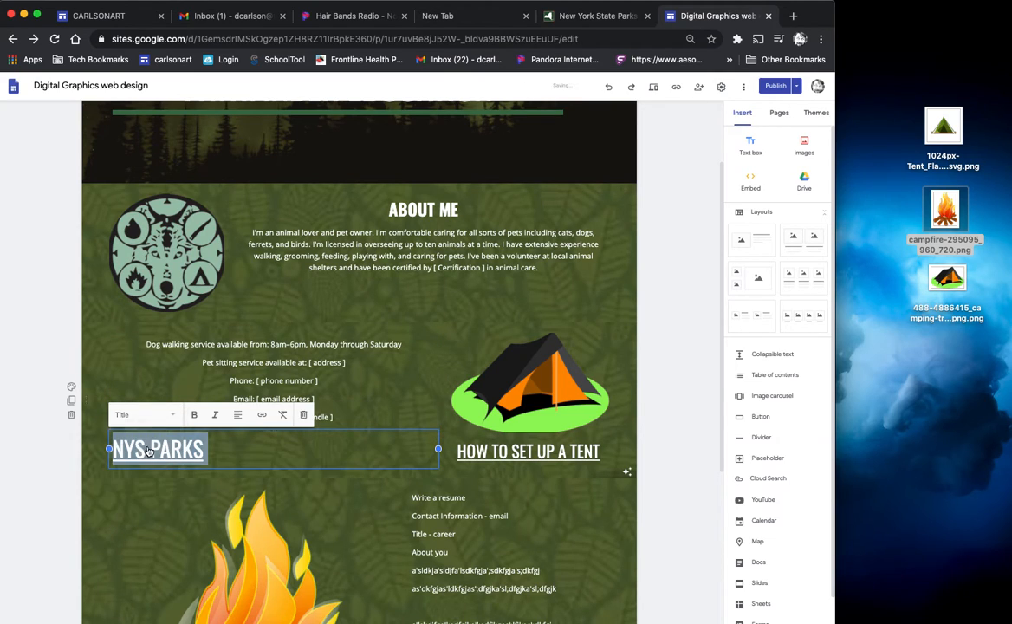
left_click(237, 415)
left_click(237, 442)
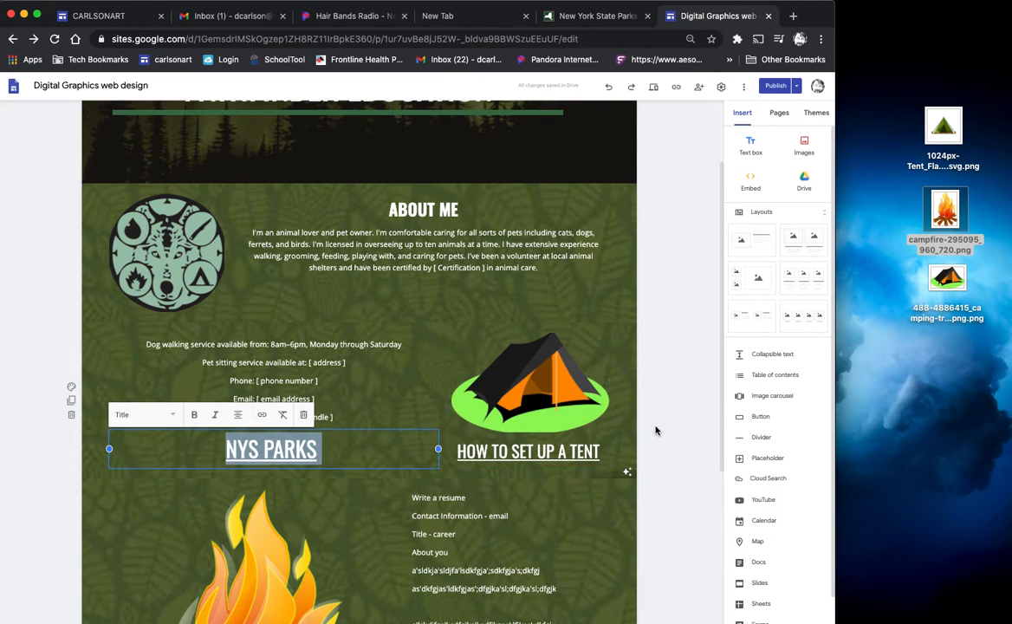
left_click(698, 409)
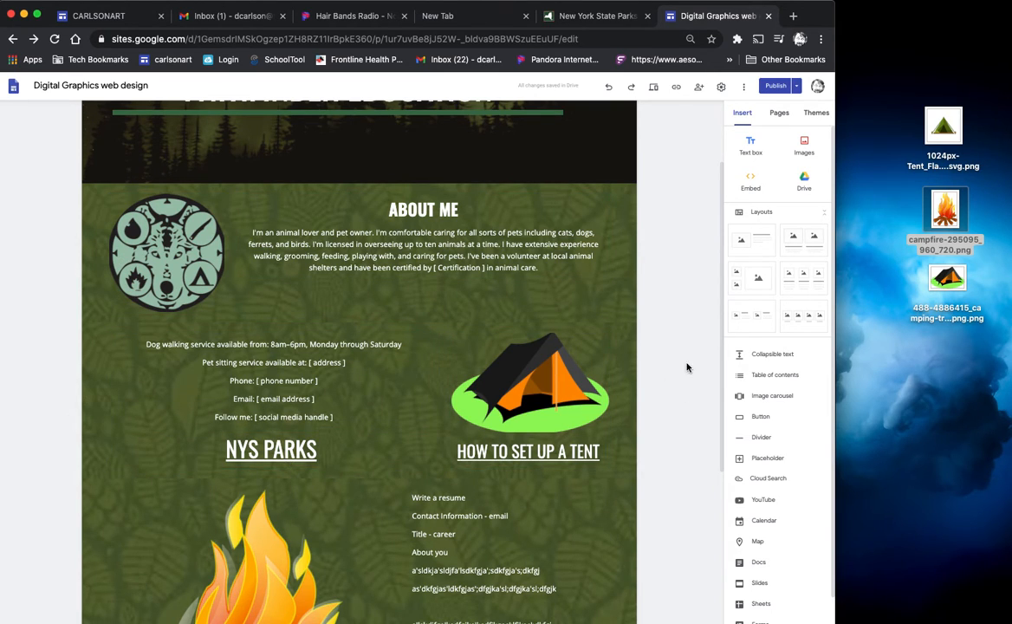
Review the whole page from the header to the campfire section, checking the placement of images, link headings and text.
scroll(719, 417, "down", 1)
scroll(719, 416, "down", 1)
scroll(718, 455, "up", 3)
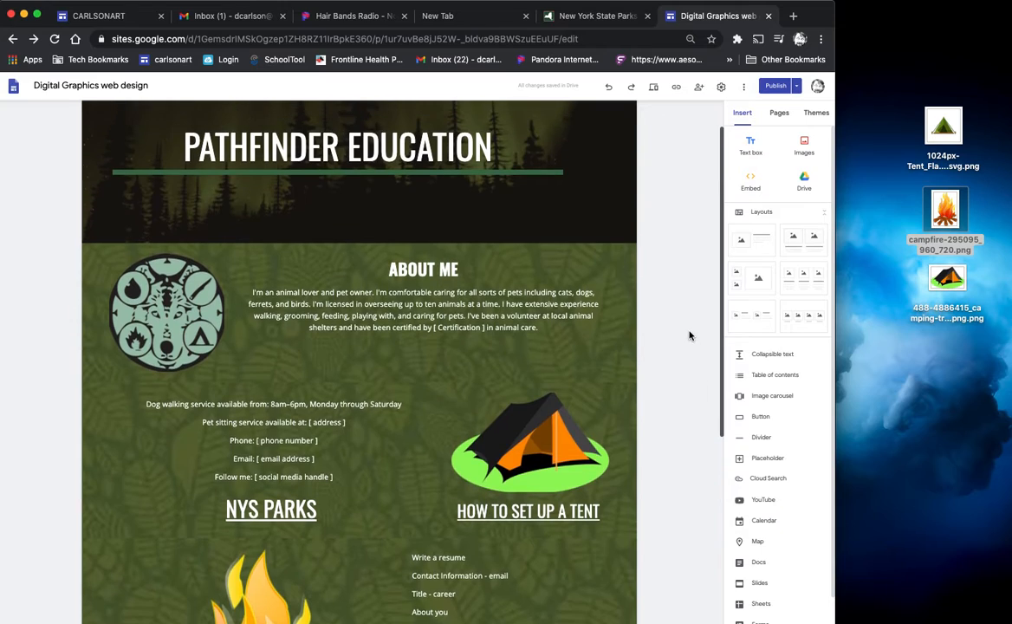
scroll(689, 335, "down", 2)
scroll(693, 409, "down", 1)
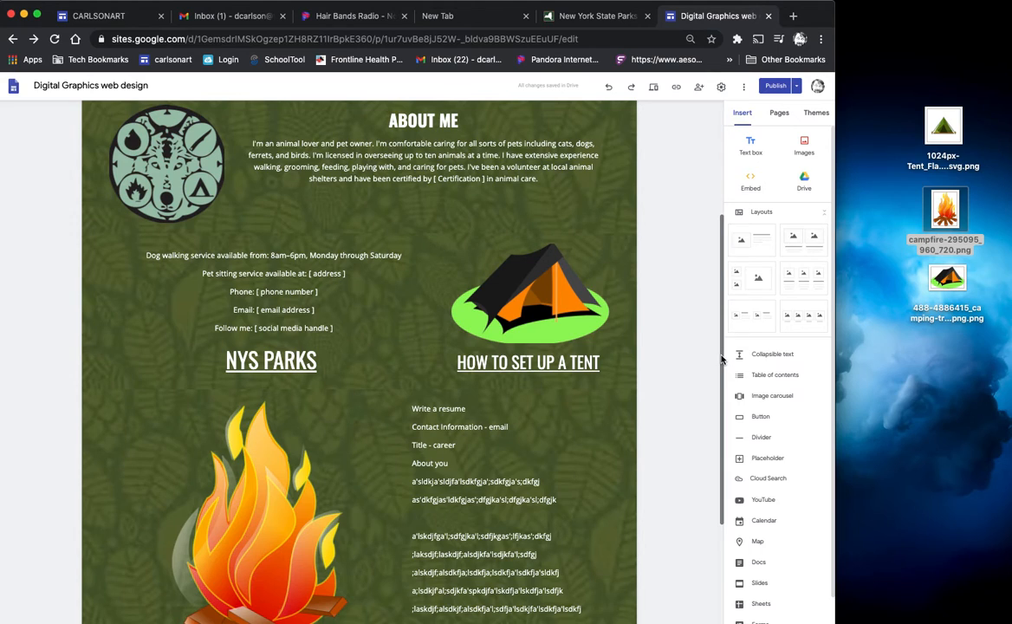
scroll(719, 412, "down", 3)
scroll(719, 412, "down", 3)
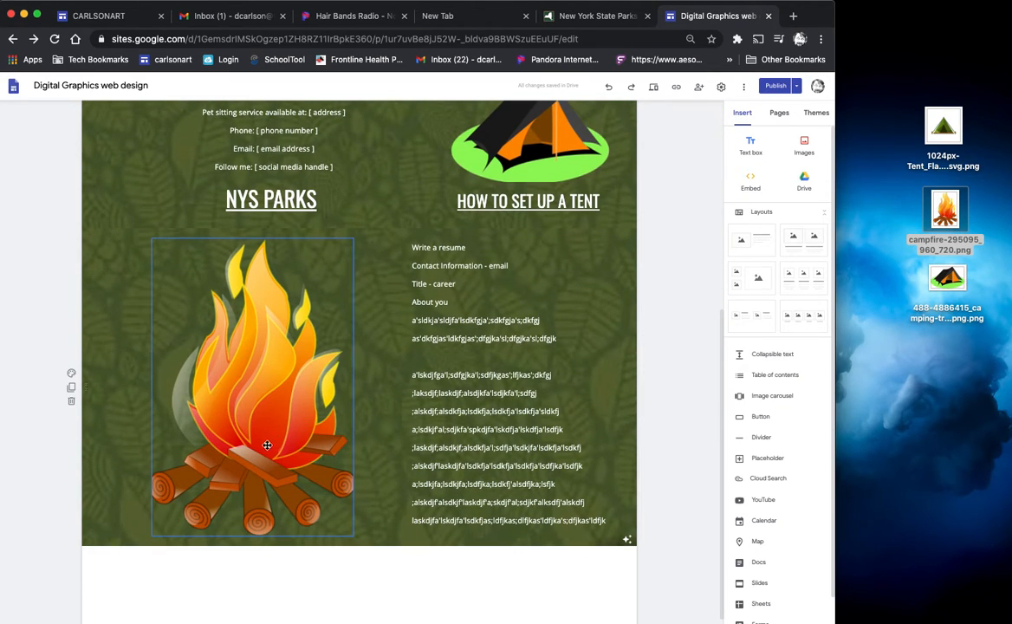
scroll(685, 344, "up", 6)
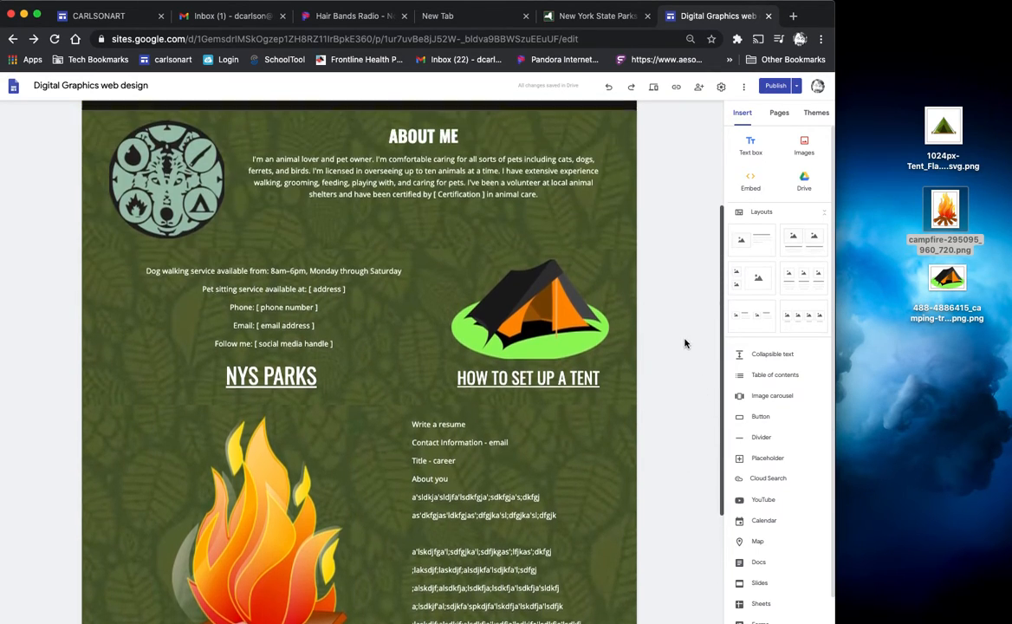
scroll(680, 338, "up", 3)
scroll(649, 328, "down", 4)
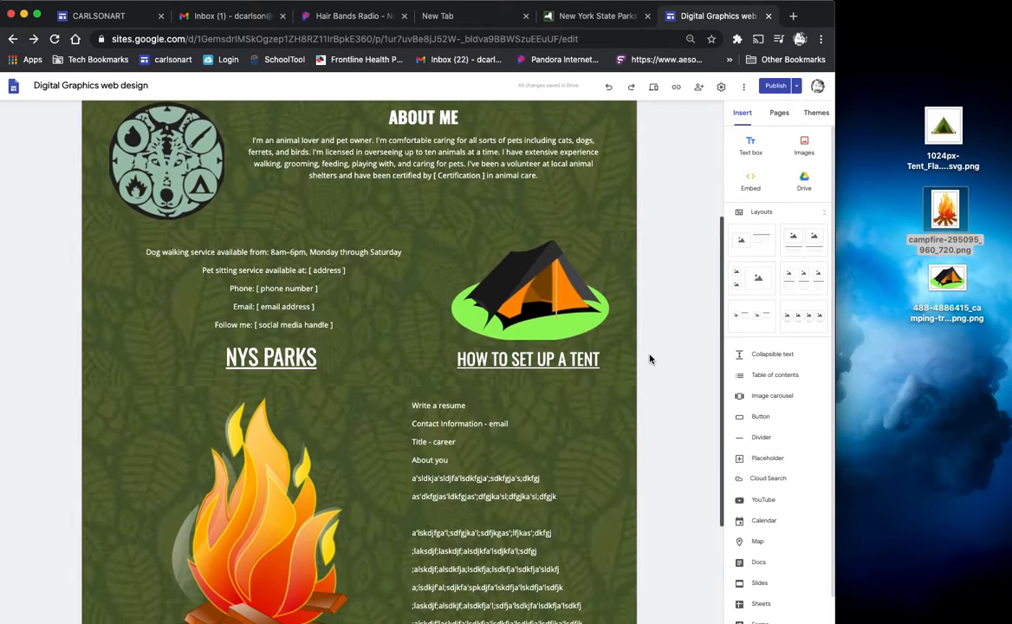
scroll(651, 374, "down", 2)
scroll(650, 364, "up", 3)
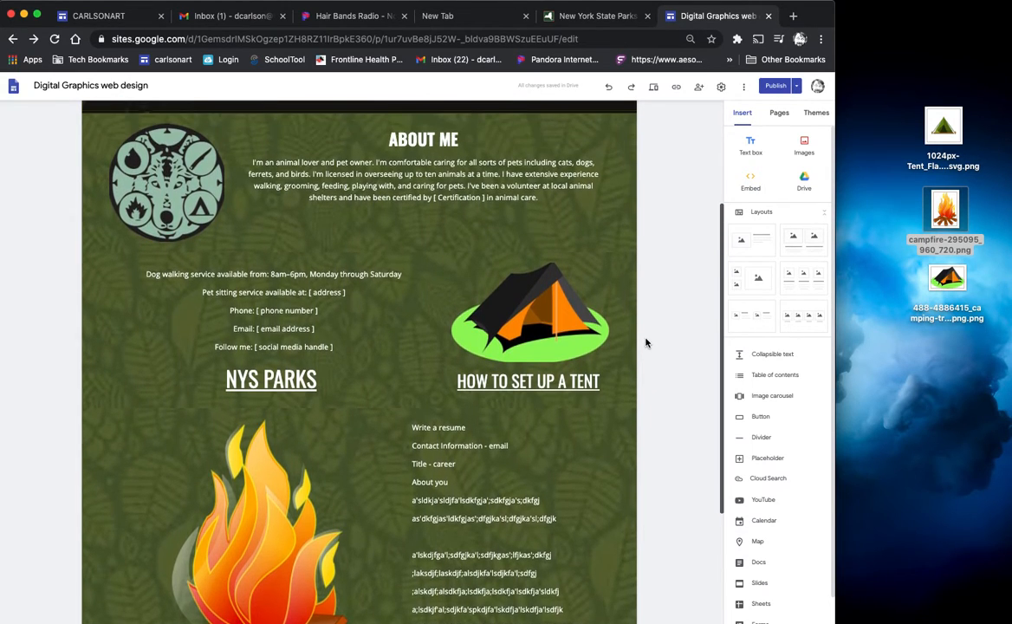
scroll(646, 338, "up", 5)
scroll(643, 331, "down", 4)
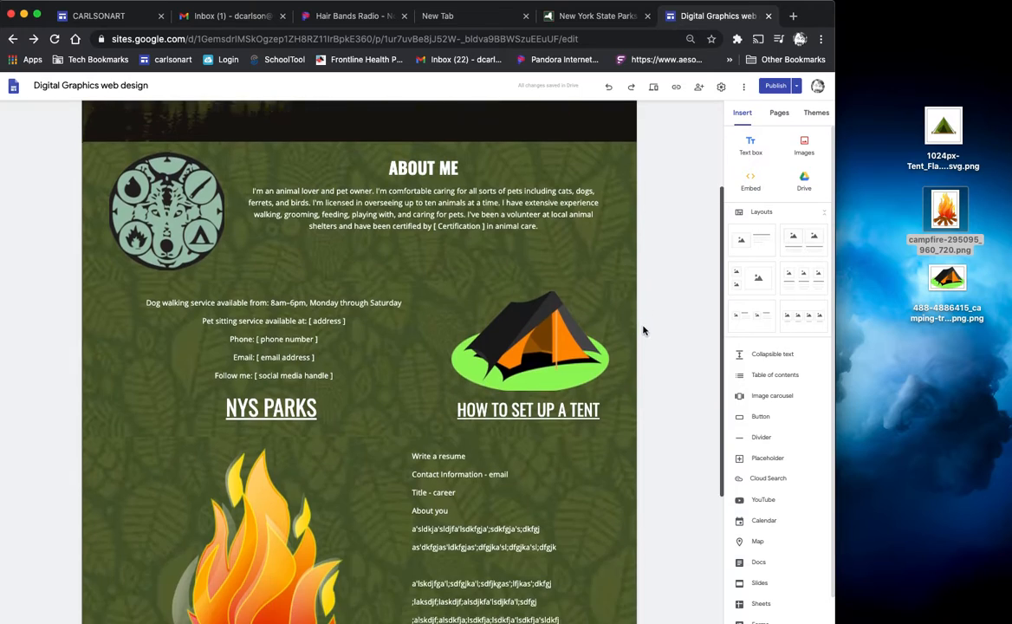
scroll(643, 331, "down", 3)
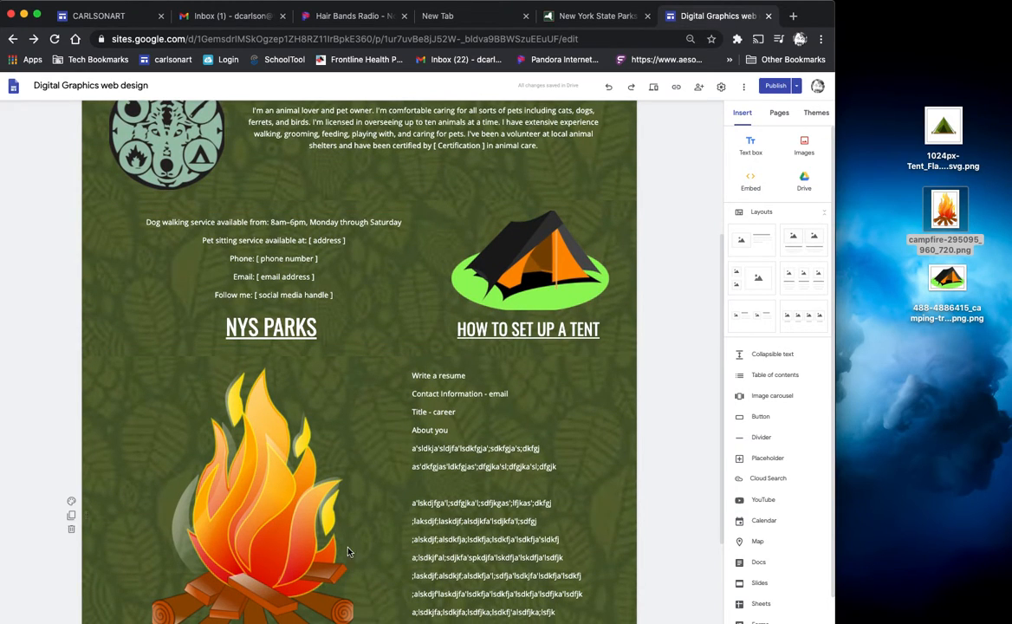
scroll(717, 416, "up", 5)
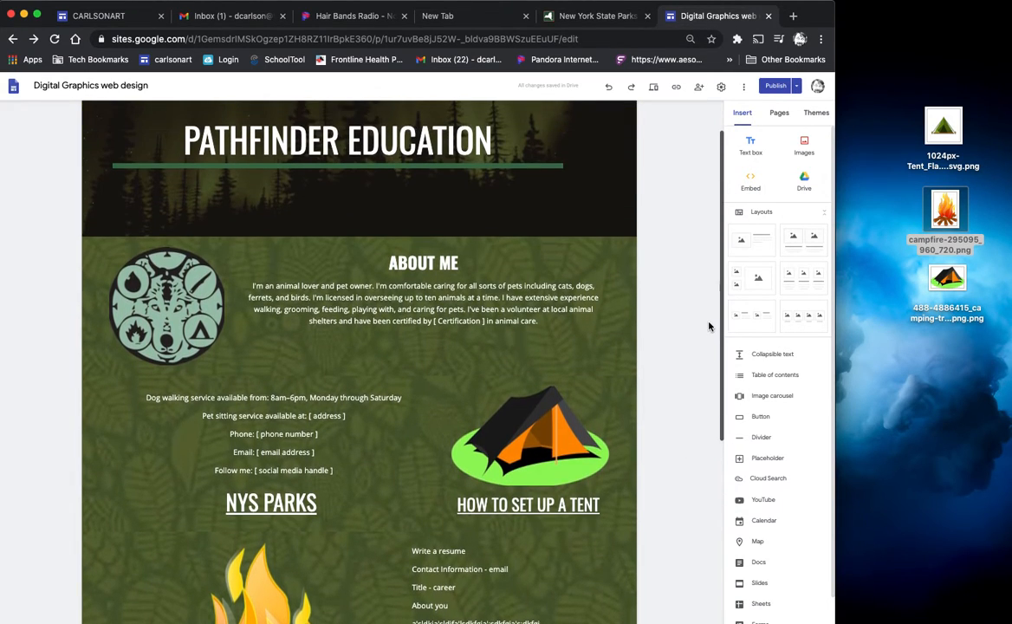
scroll(709, 321, "up", 1)
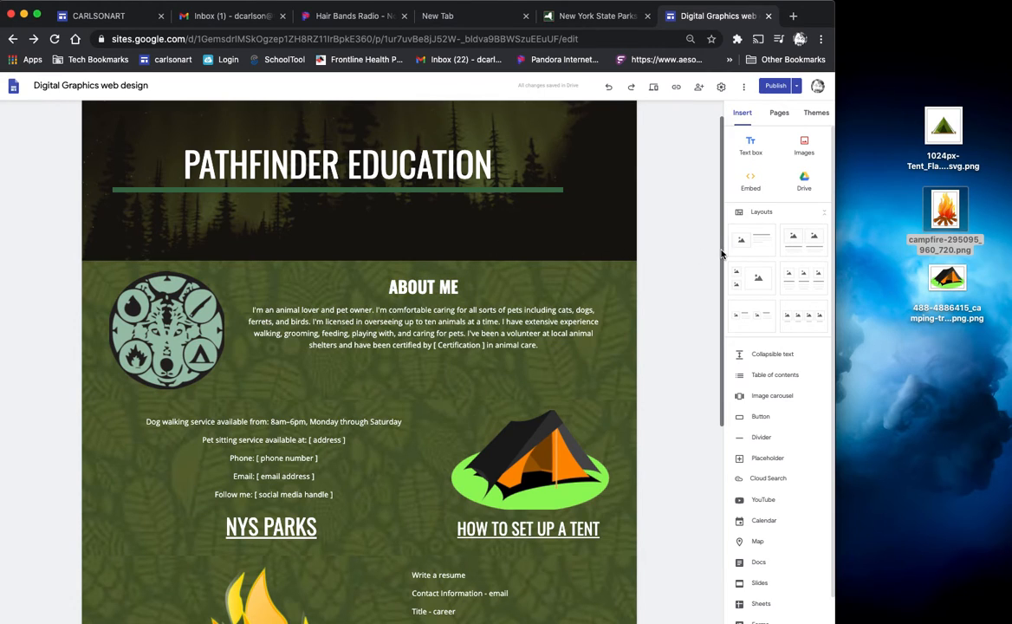
scroll(722, 270, "down", 1)
scroll(722, 269, "down", 1)
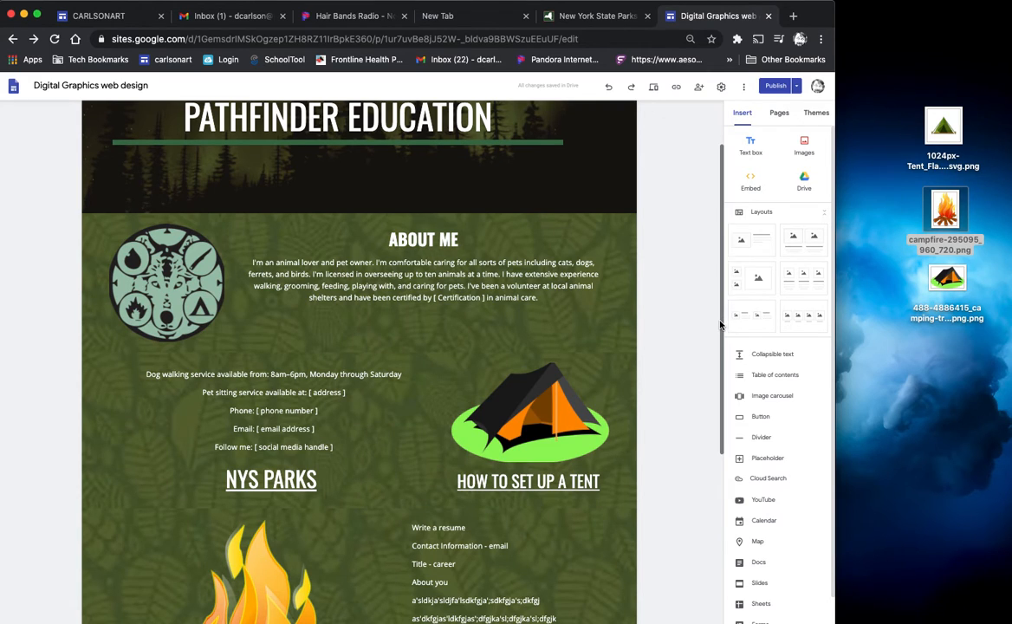
scroll(715, 395, "down", 5)
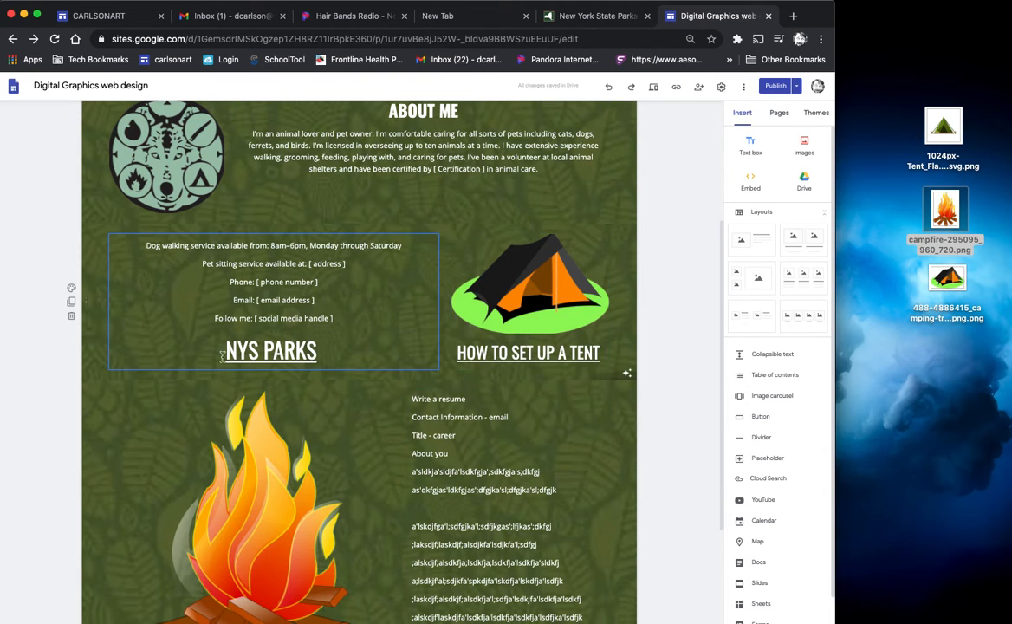
left_click(223, 356)
left_click(349, 358)
left_click(401, 411)
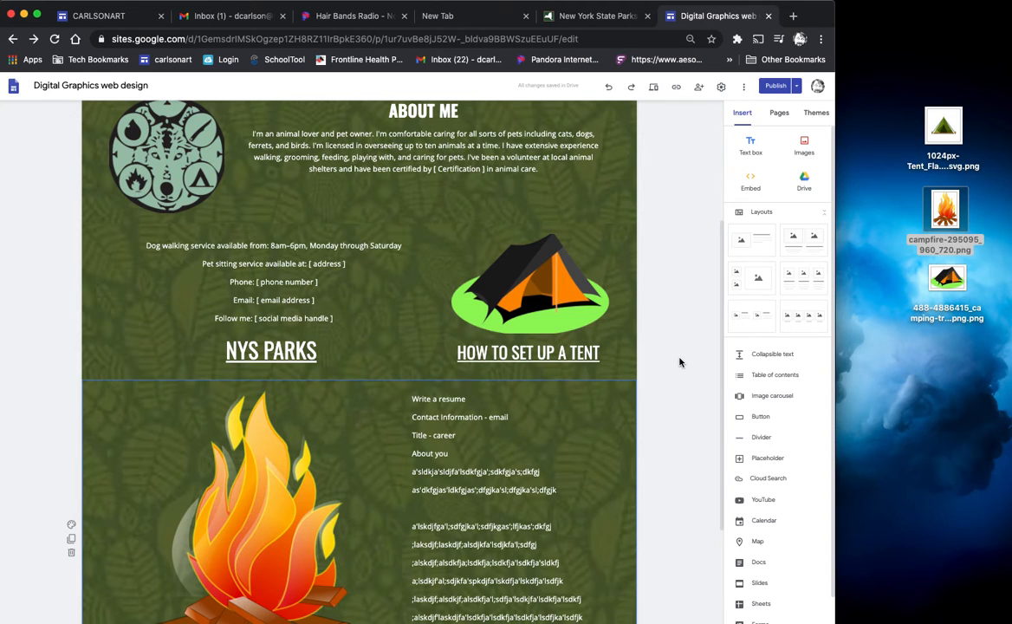
scroll(667, 372, "down", 3)
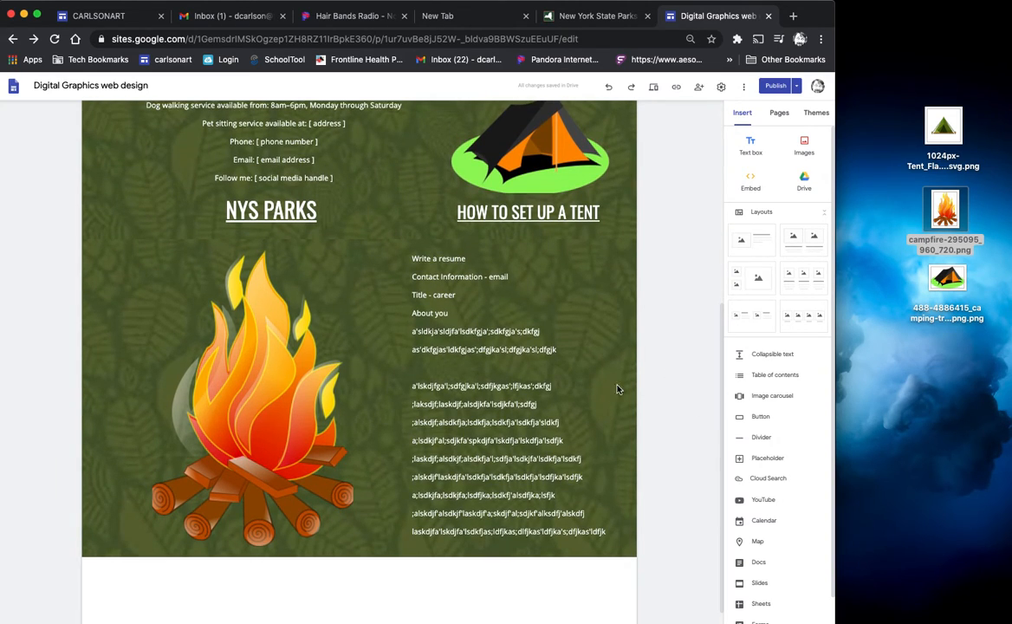
left_click(485, 345)
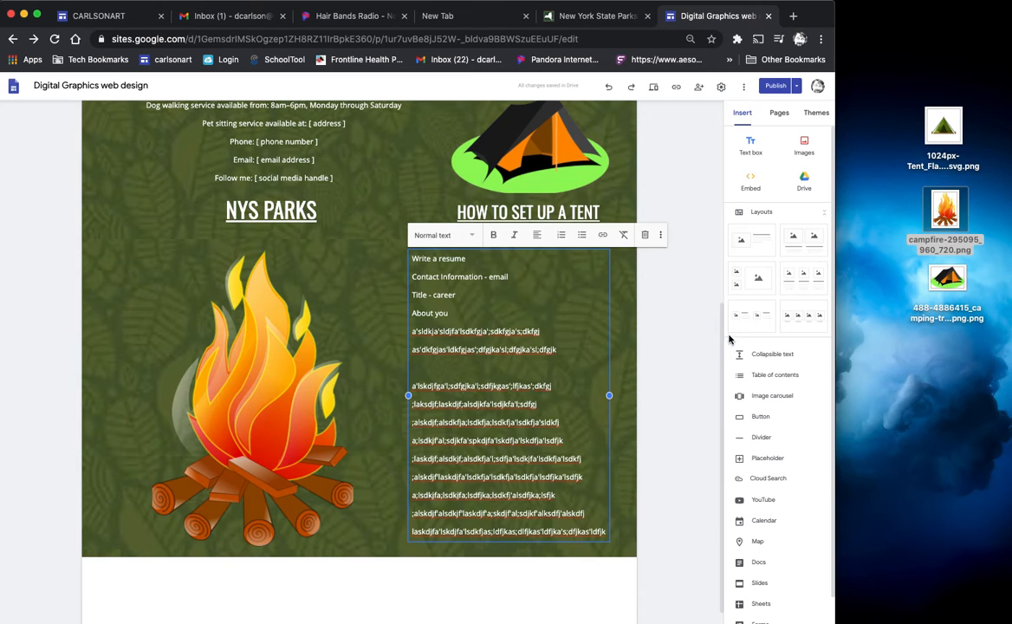
left_click_drag(725, 343, 652, 132)
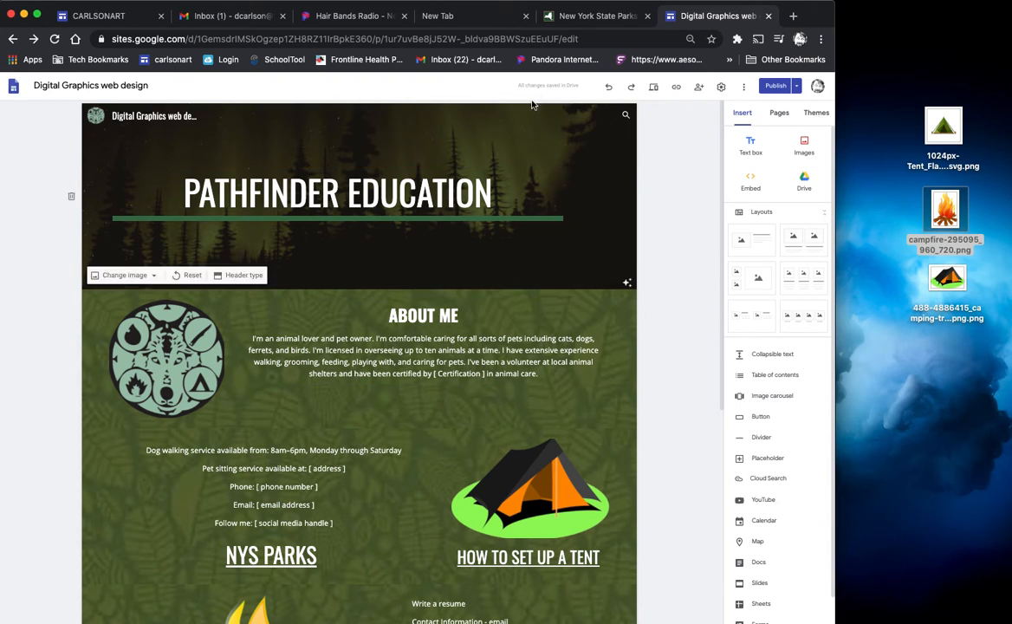
Review the draft against the published version and publish the updated Home page.
left_click(776, 87)
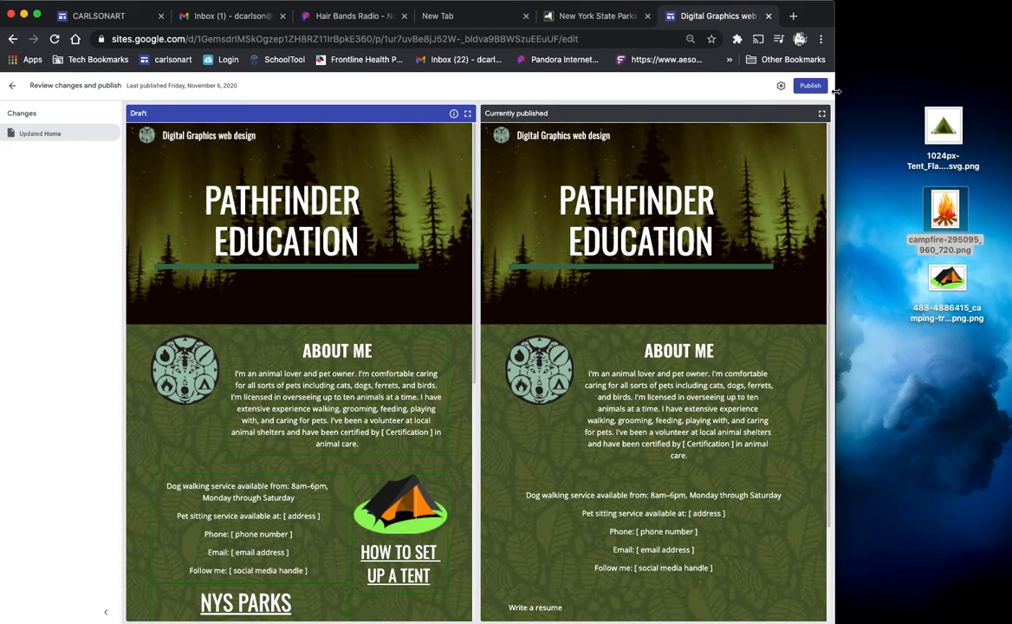
left_click(811, 86)
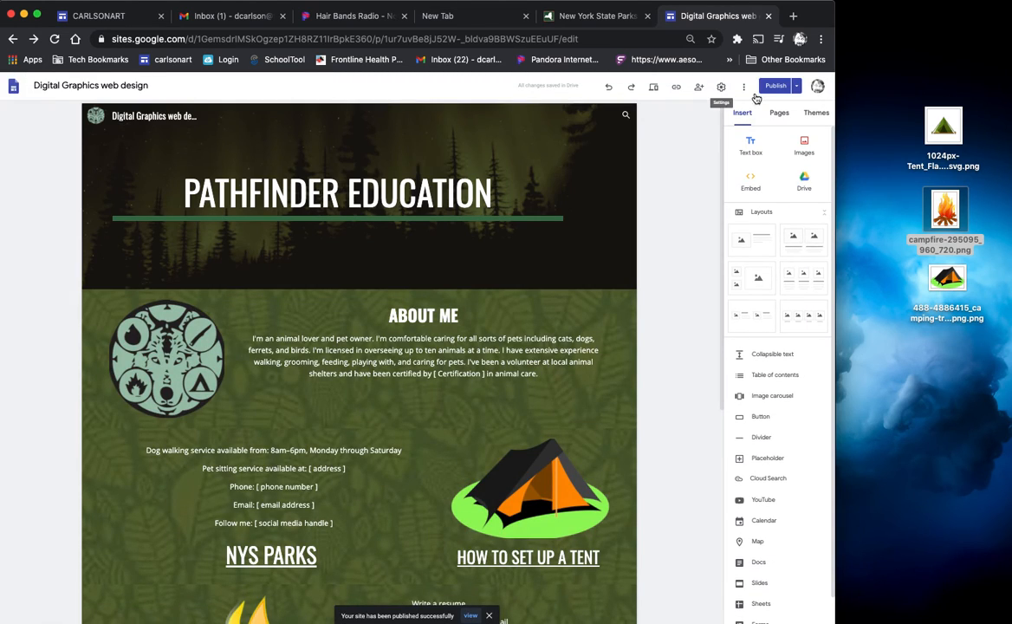
Open the published site and examine how its header, About Me section, tent and campfire images and link headings appear.
left_click(796, 86)
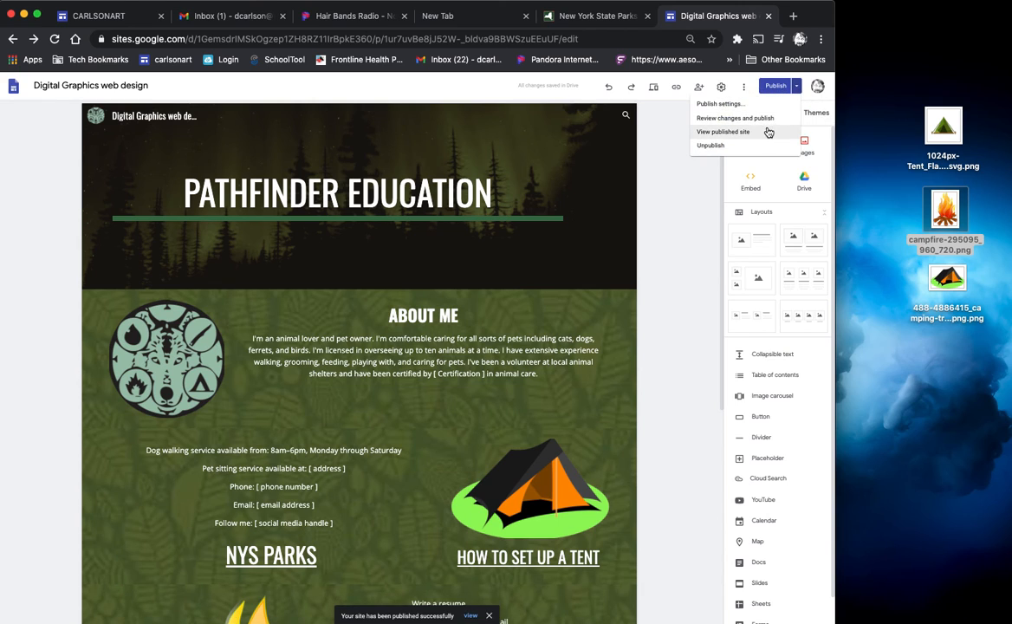
left_click(767, 131)
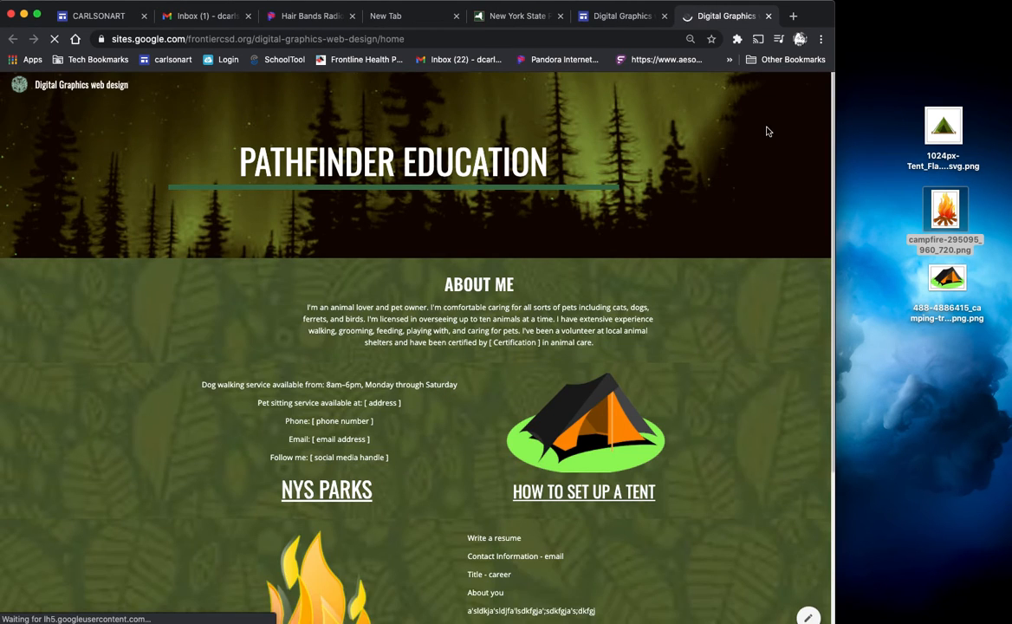
scroll(767, 180, "down", 2)
scroll(767, 181, "down", 2)
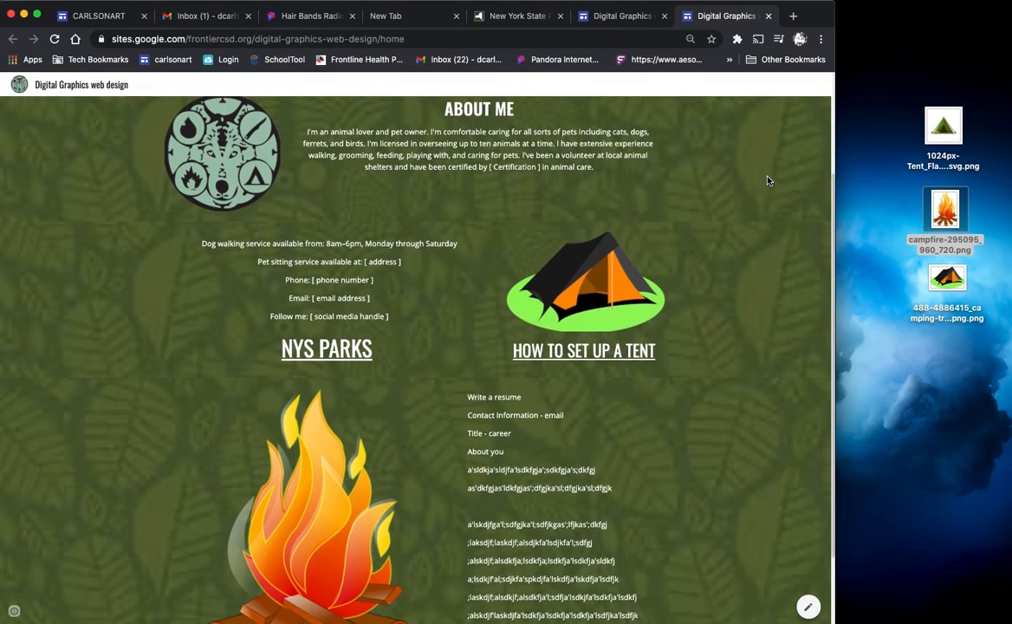
scroll(767, 181, "up", 3)
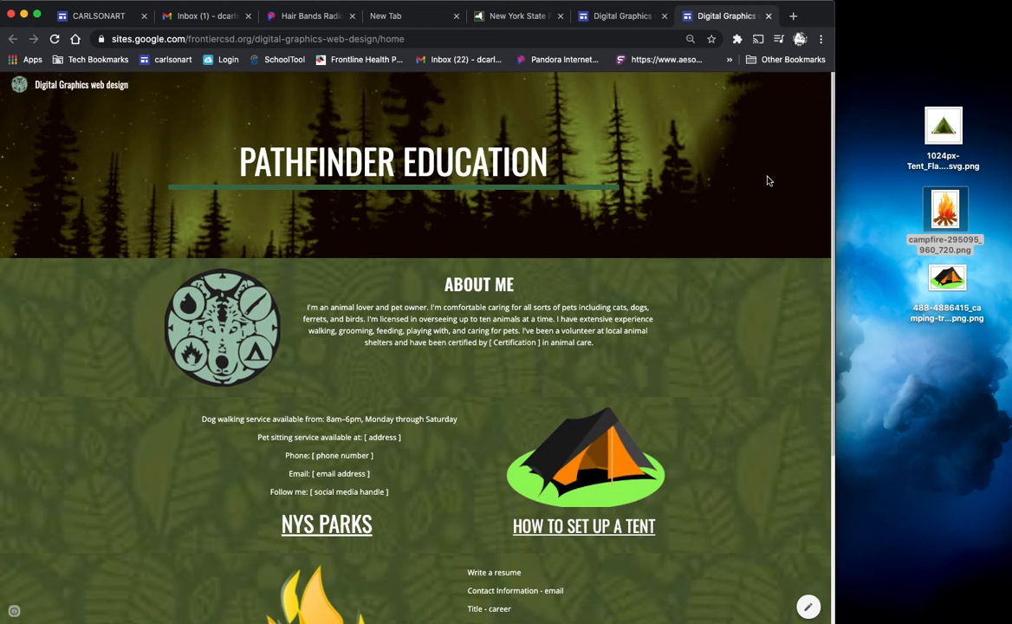
scroll(767, 180, "down", 3)
scroll(767, 180, "up", 1)
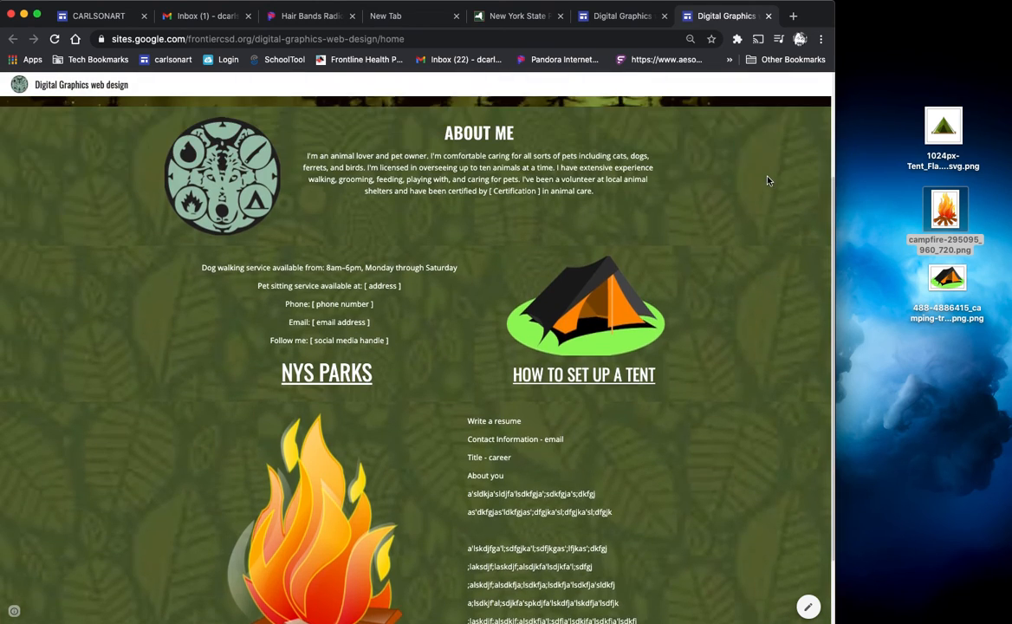
scroll(767, 180, "up", 2)
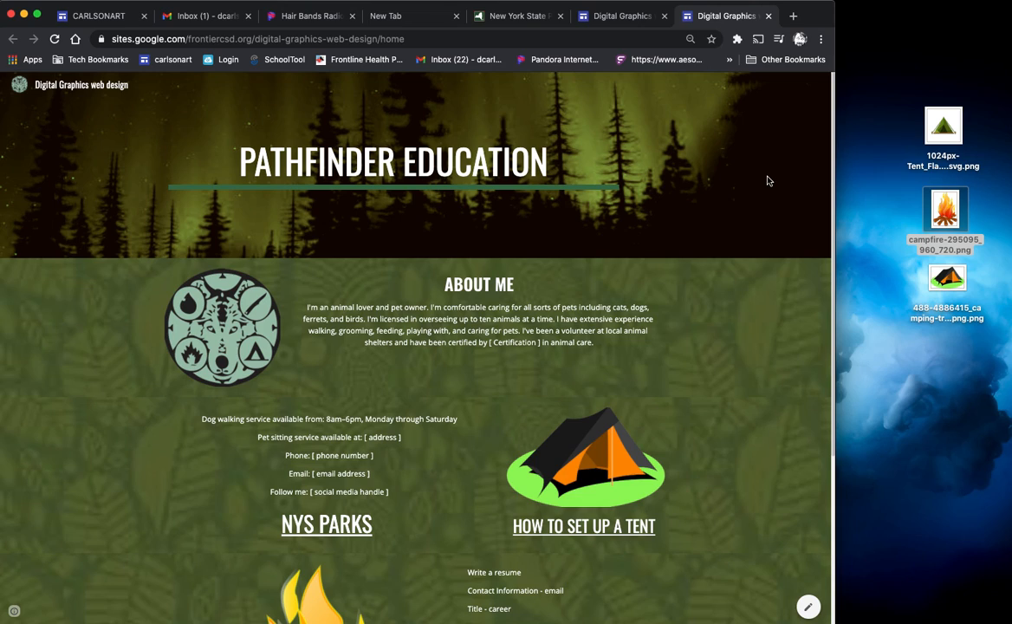